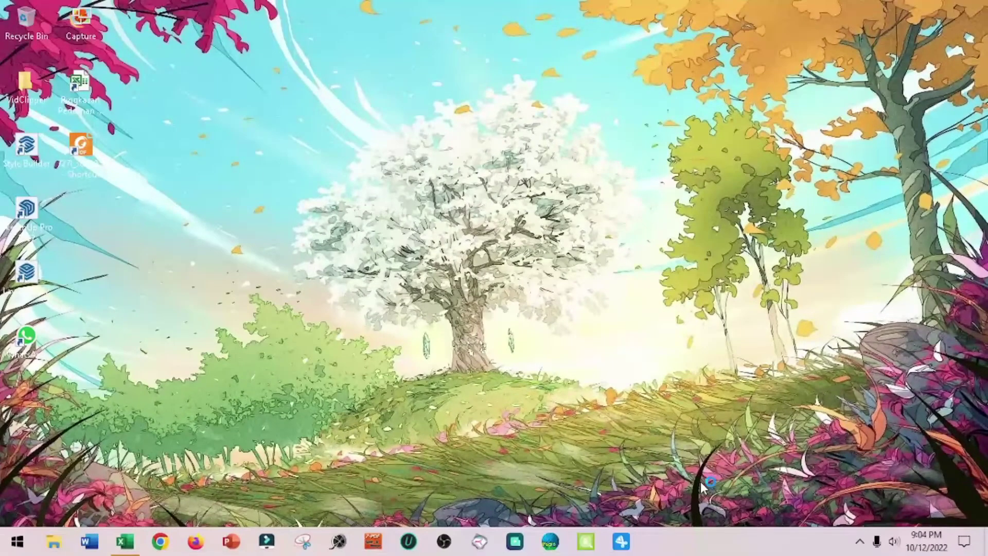
Step: Launch Excel from the taskbar to get to the IF+AND+OR budget workbook
left_click(117, 549)
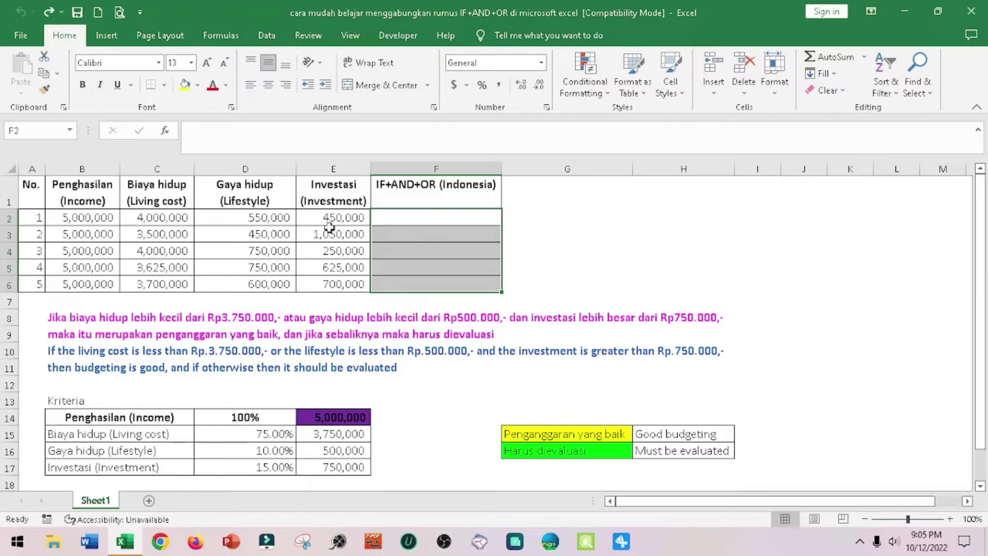
left_click(330, 230)
left_click(402, 193)
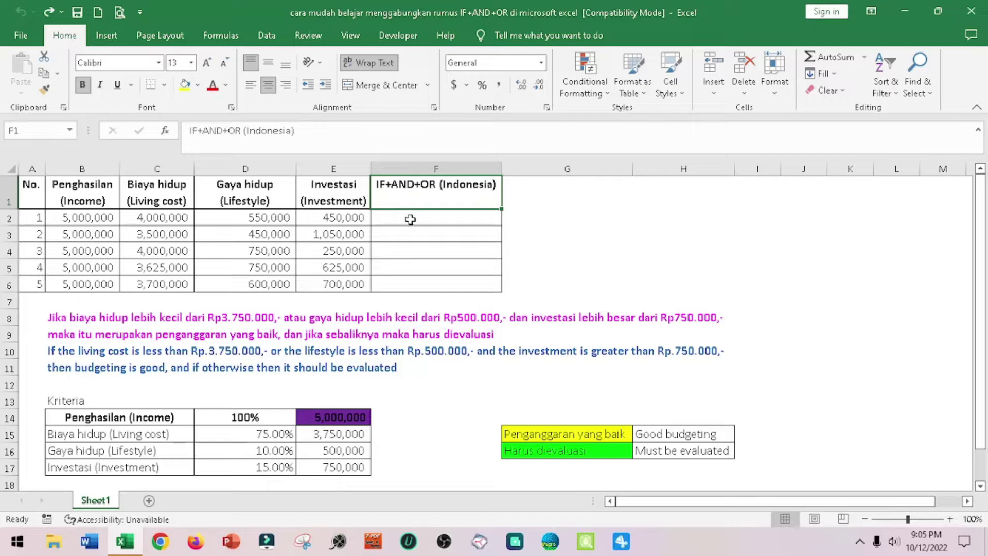
left_click(409, 220)
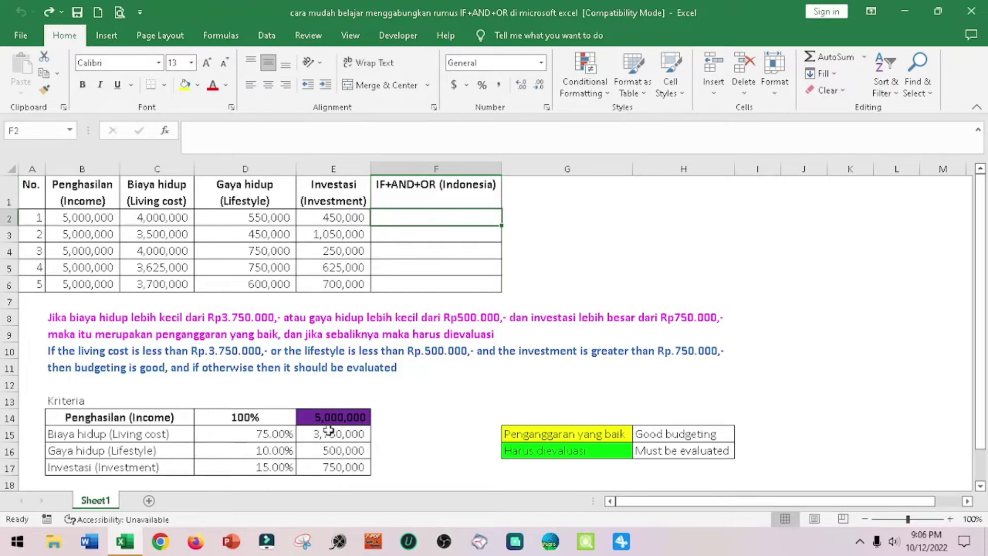
left_click(344, 417)
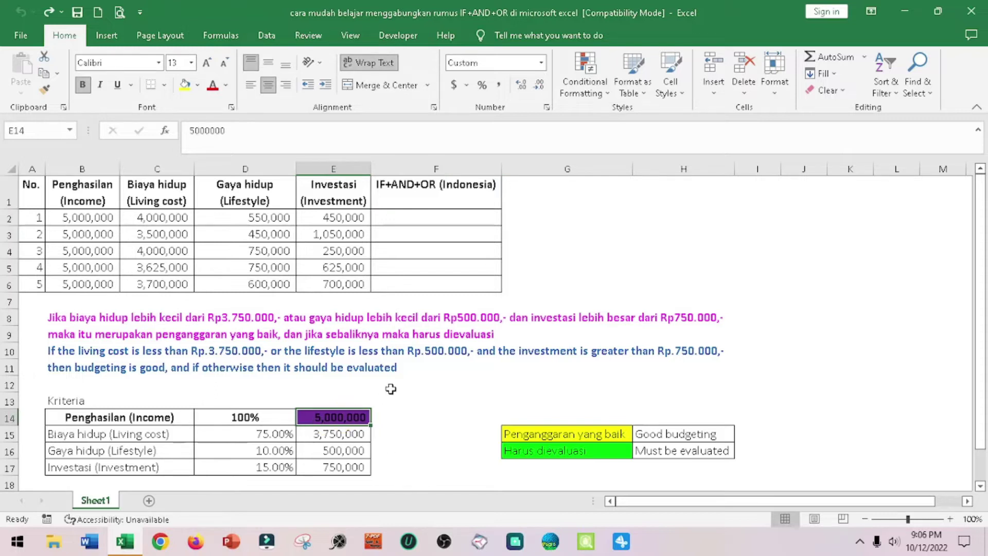
left_click(52, 435)
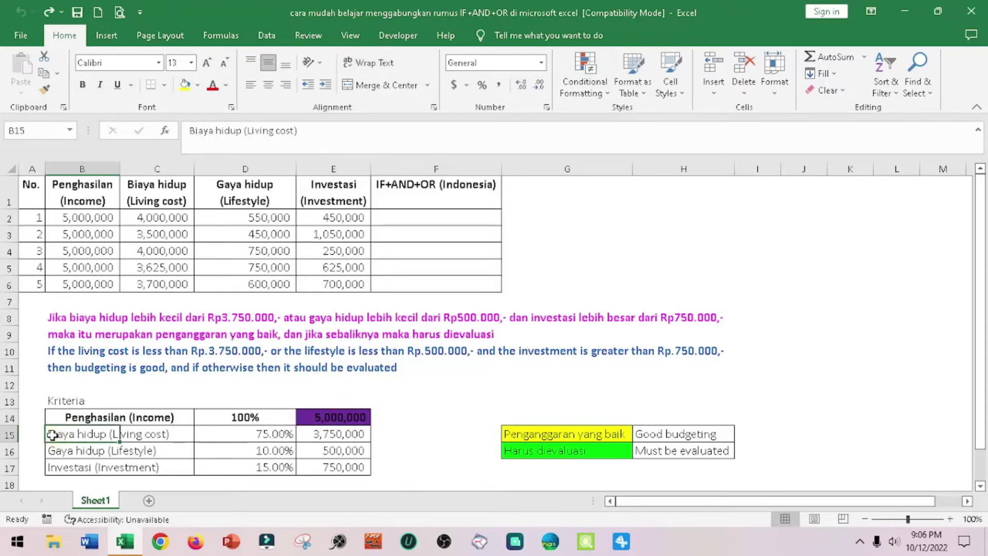
left_click(281, 442)
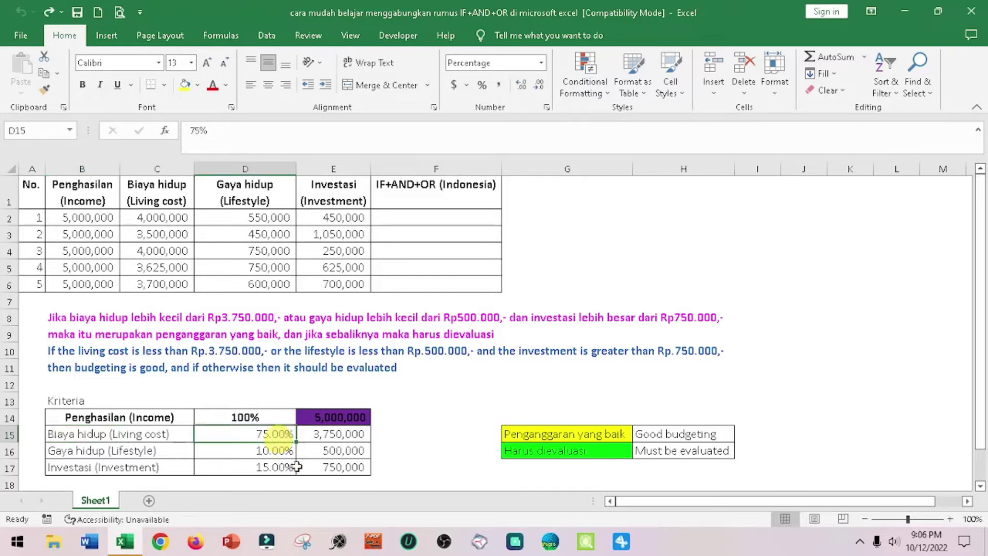
left_click(354, 437)
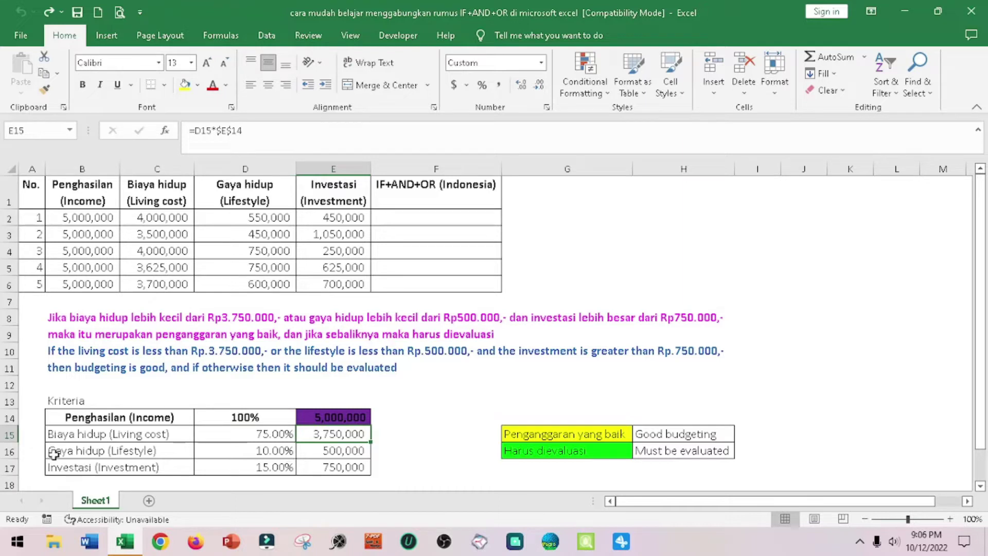
left_click(54, 454)
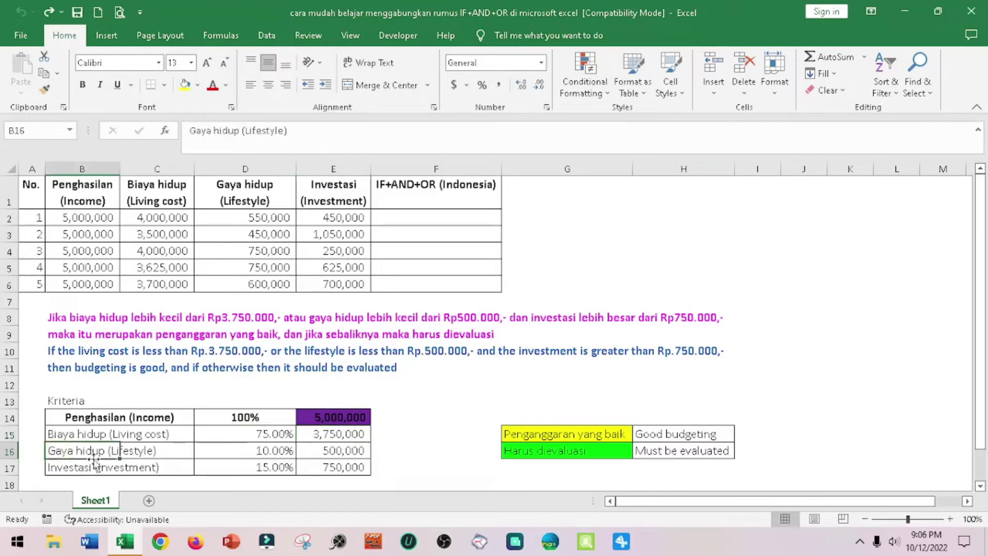
left_click(265, 455)
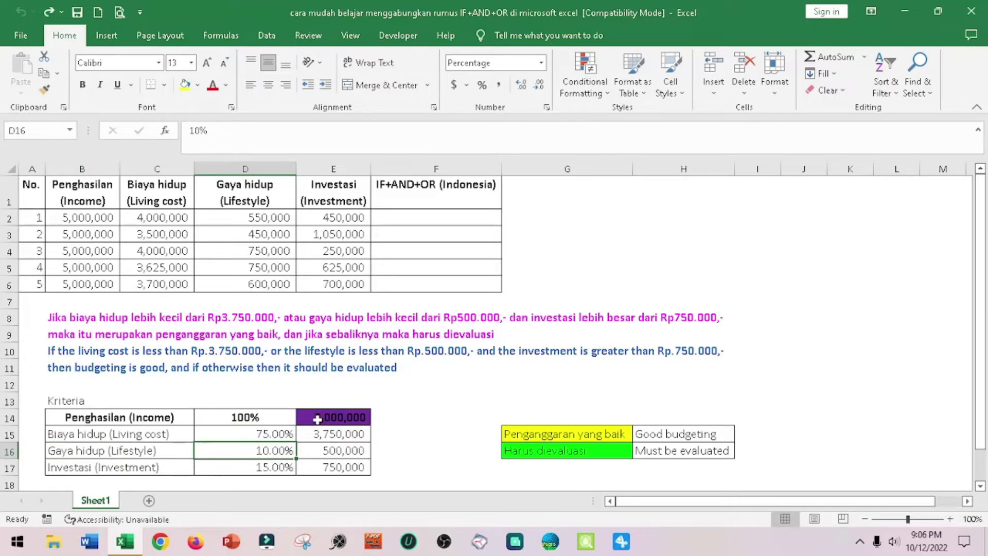
left_click(323, 454)
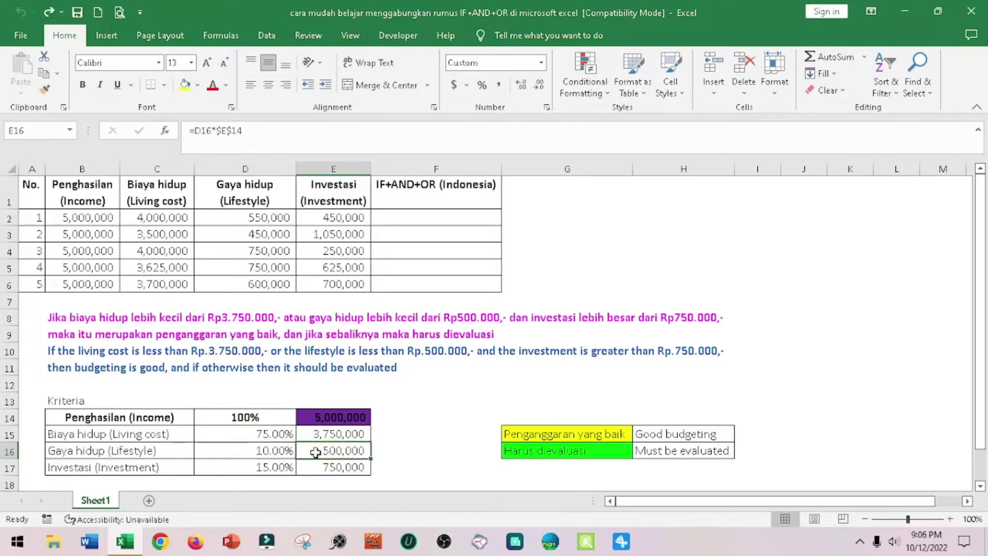
left_click(55, 469)
left_click(272, 466)
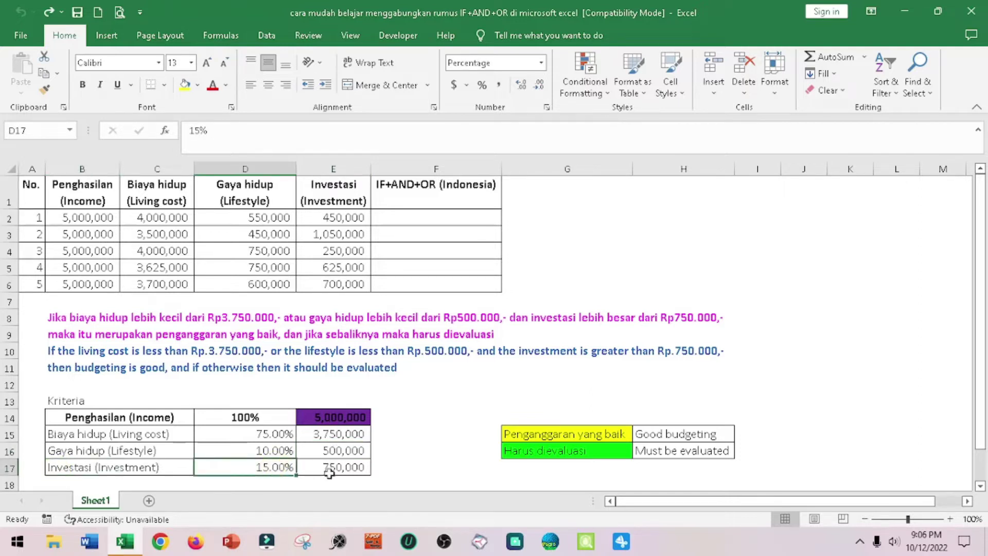
left_click(330, 468)
key("Up")
key("Up")
key("Left")
key("Left")
key("Left")
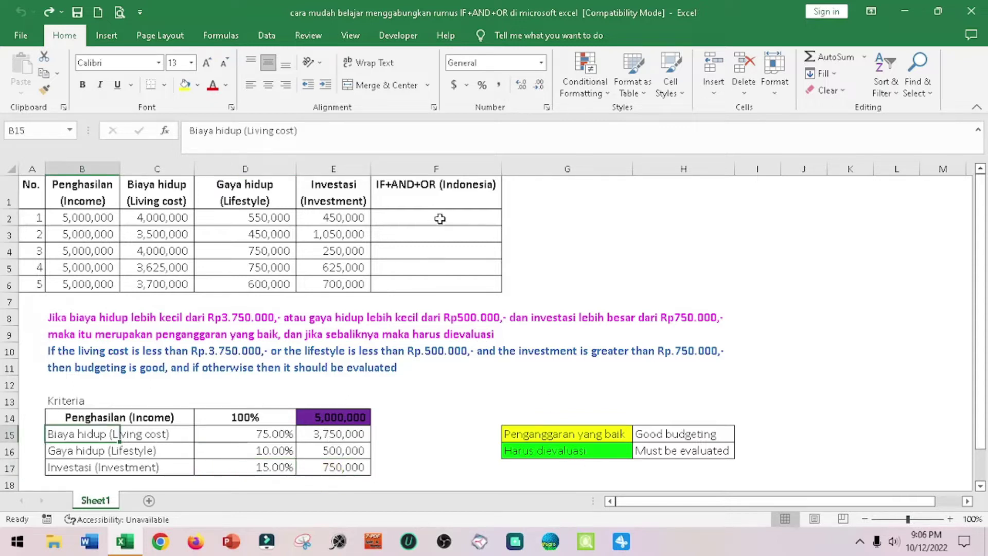
left_click(439, 219)
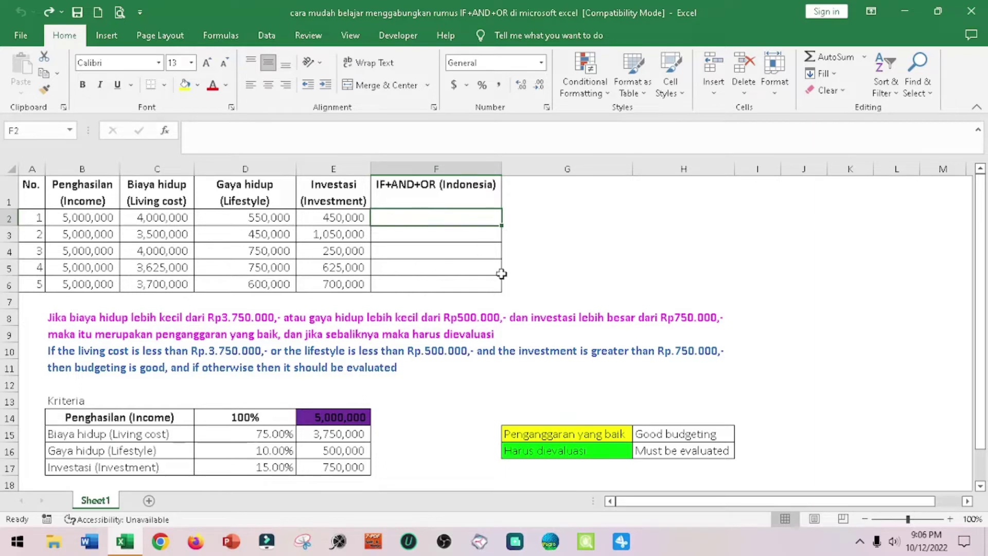
left_click(62, 319)
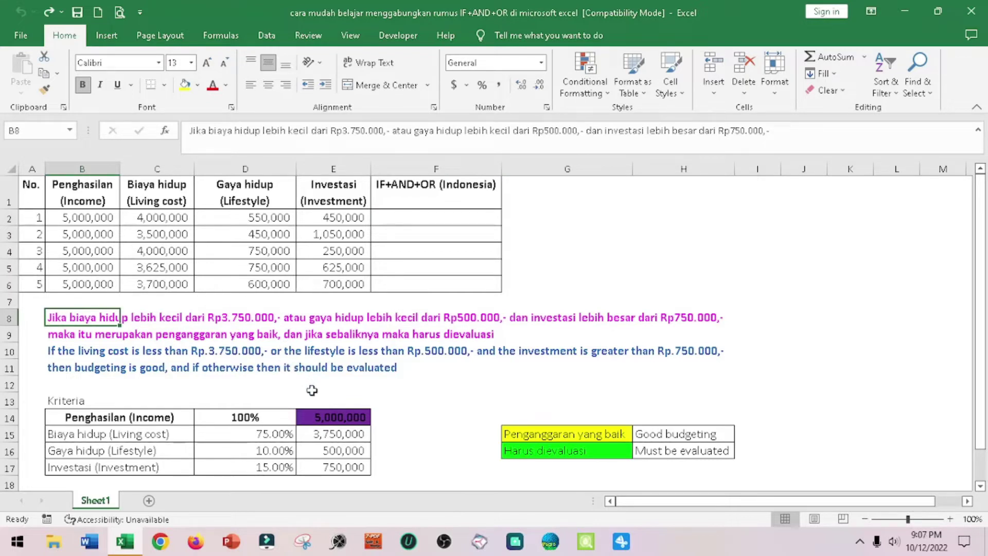
left_click(338, 437)
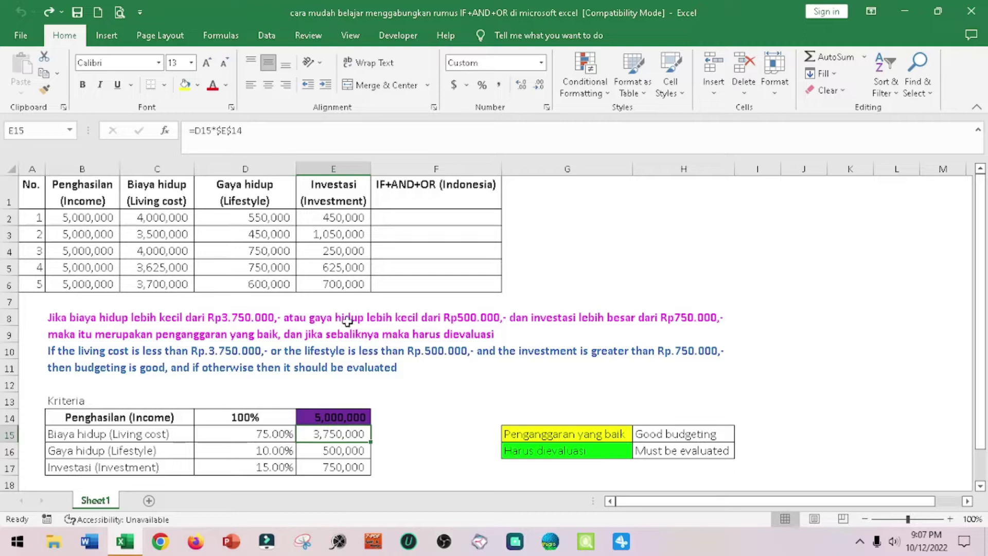
left_click(340, 452)
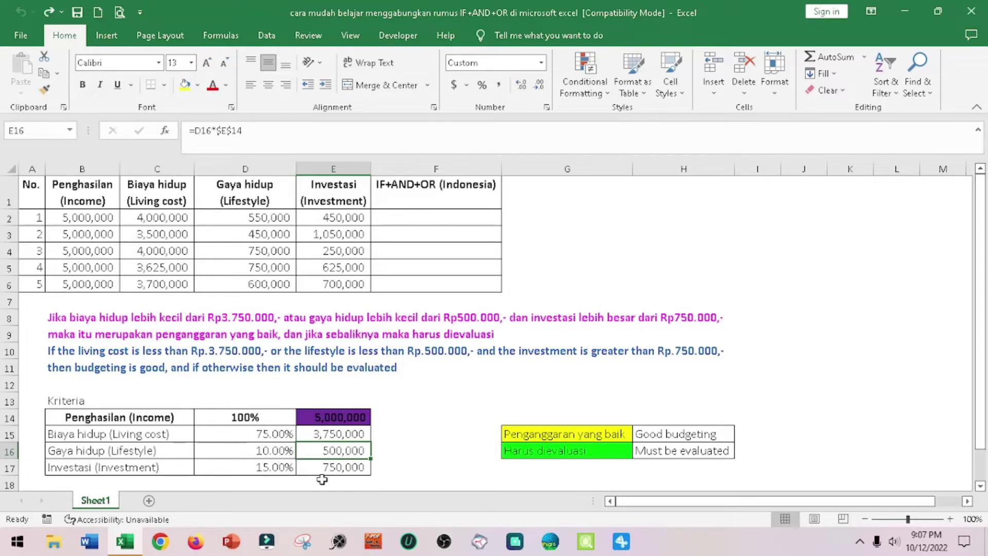
left_click(334, 467)
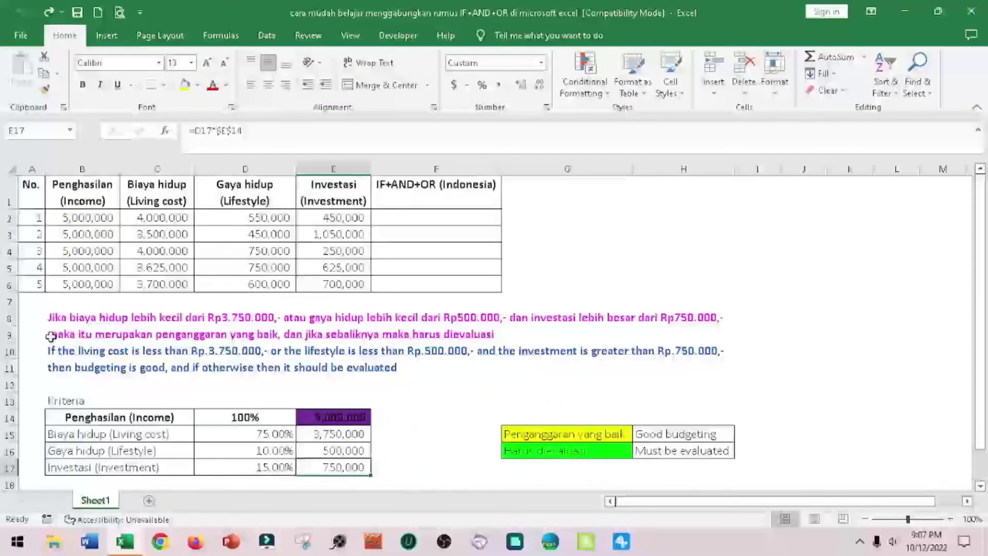
left_click(54, 318)
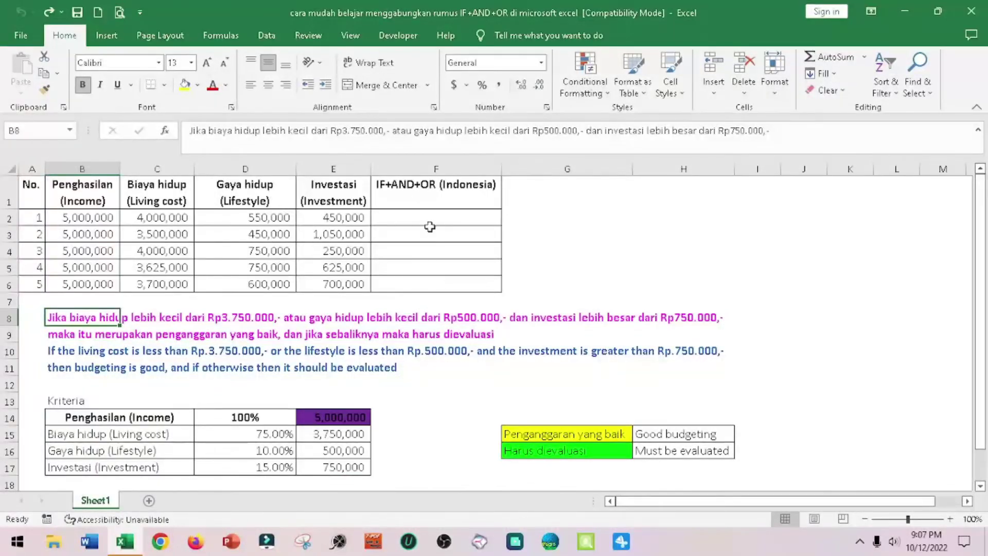
mouse_move(430, 216)
left_mouse_down()
mouse_move(444, 278)
mouse_move(398, 278)
left_mouse_up()
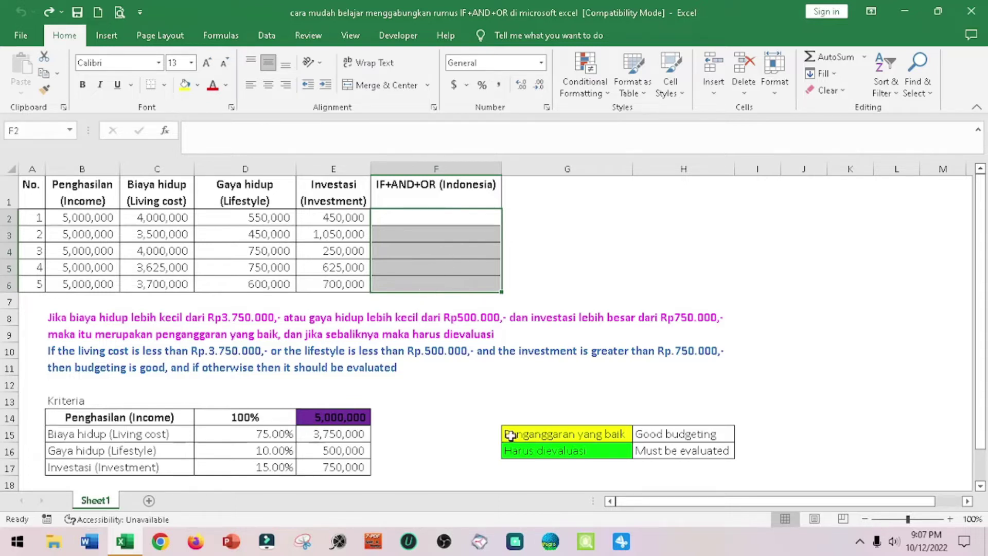
left_click(528, 434)
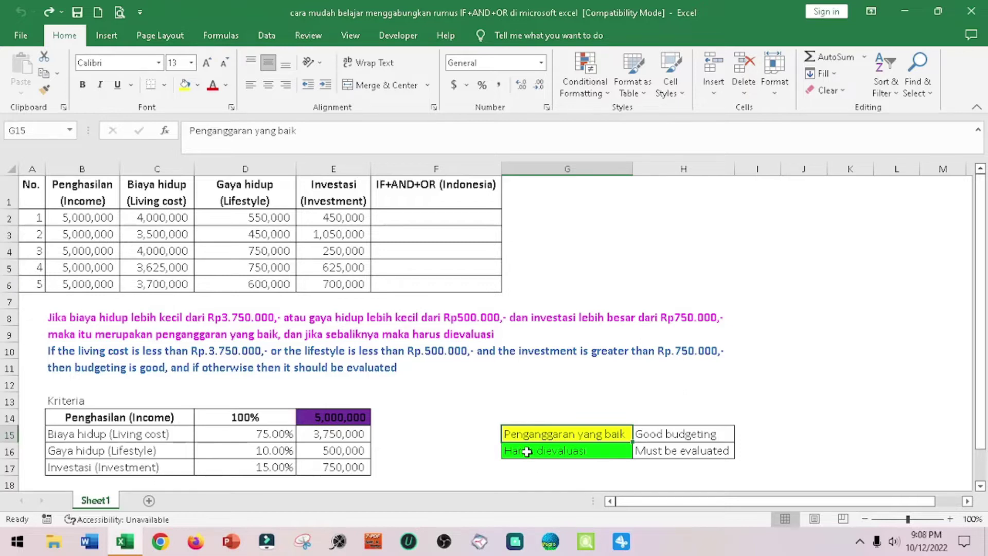
left_click(525, 451)
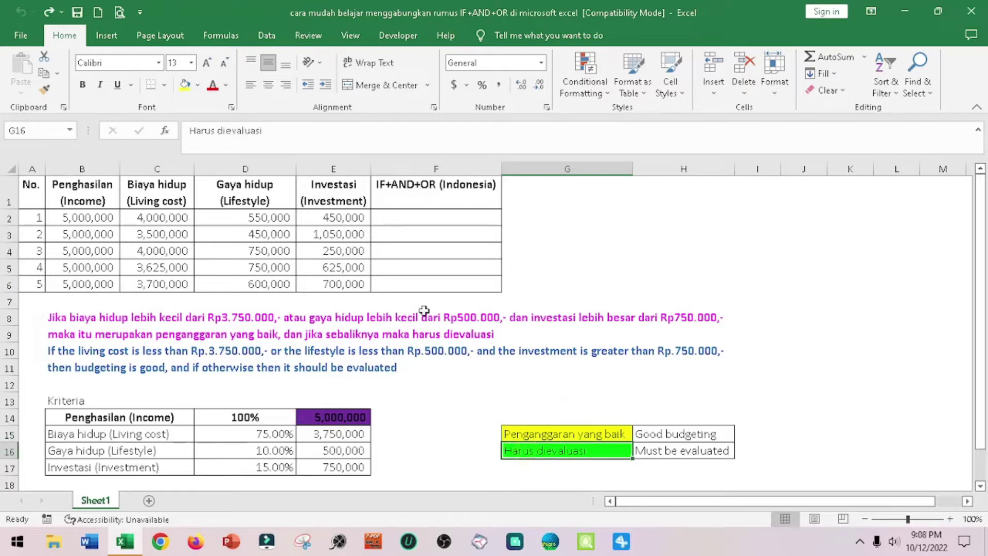
left_click(430, 221)
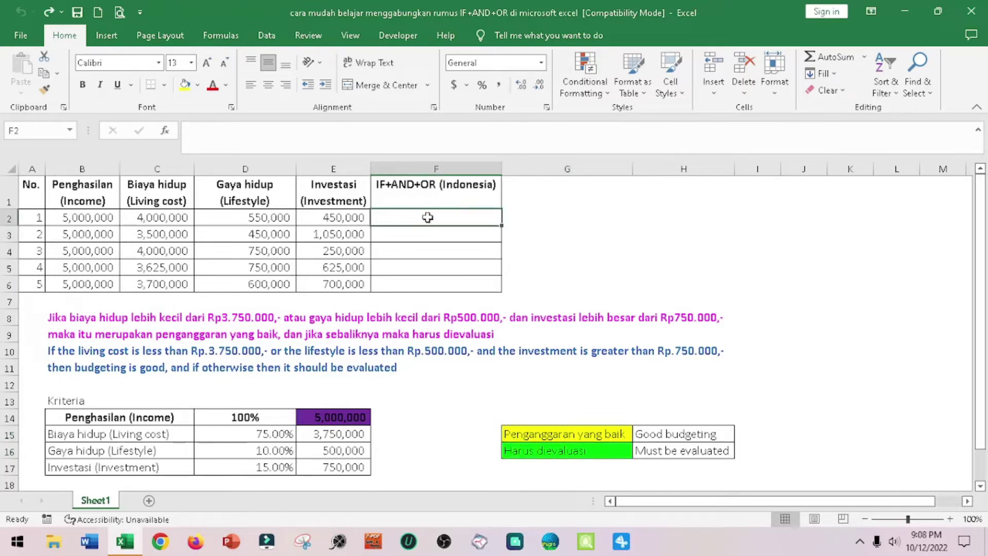
Step: Start a new rule on F2:F6 for cells containing 'Penganggaran yang bai'
mouse_move(430, 221)
left_mouse_down()
mouse_move(428, 247)
mouse_move(450, 268)
left_mouse_up()
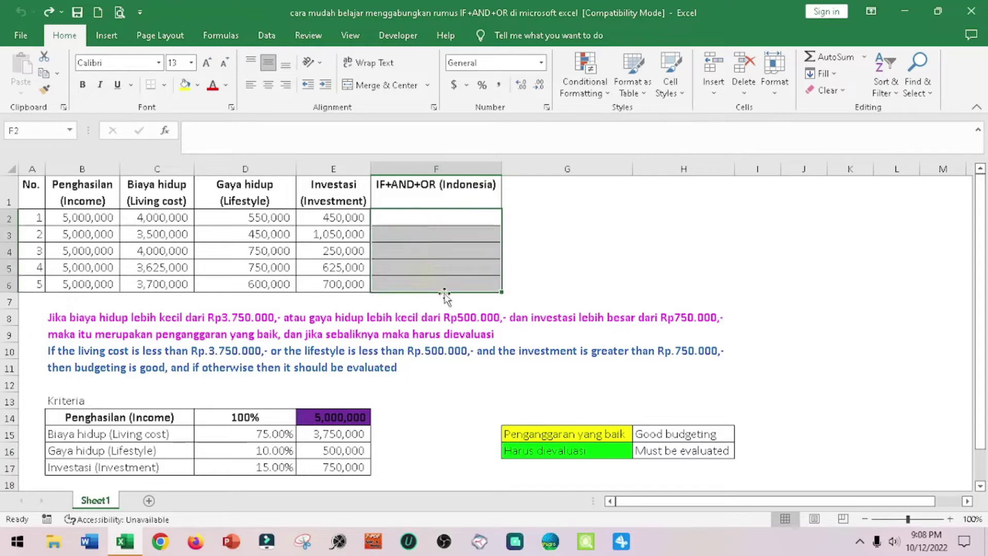
left_click(607, 99)
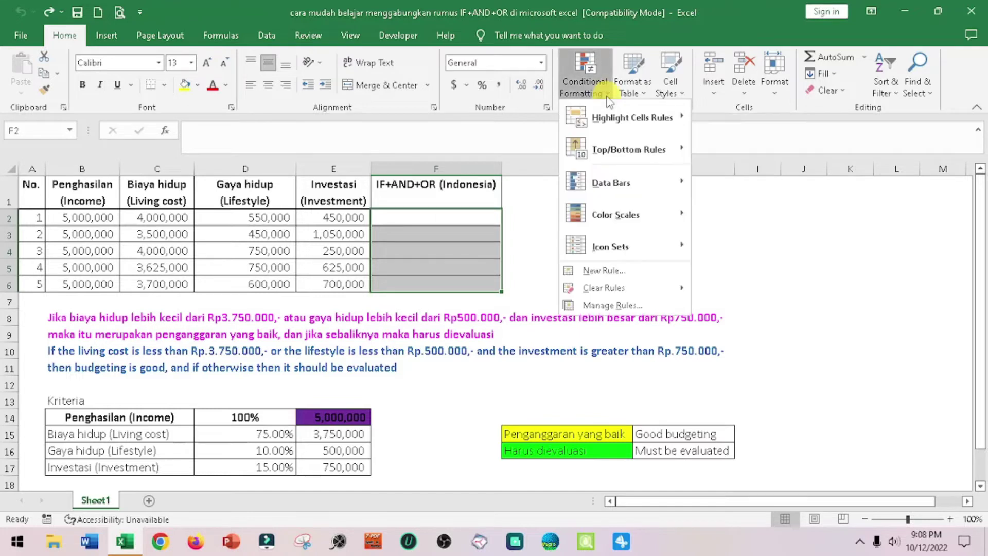
left_click(596, 272)
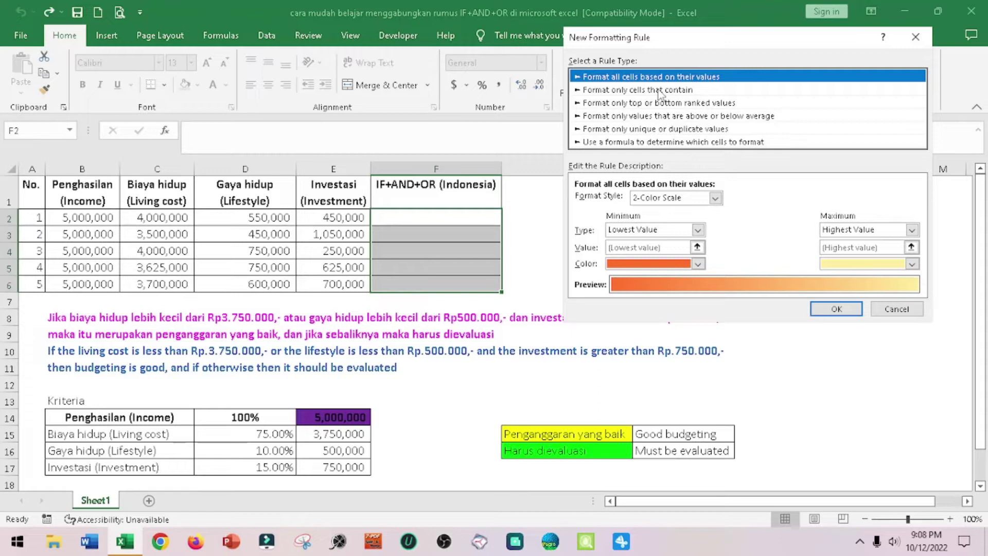
left_click(658, 92)
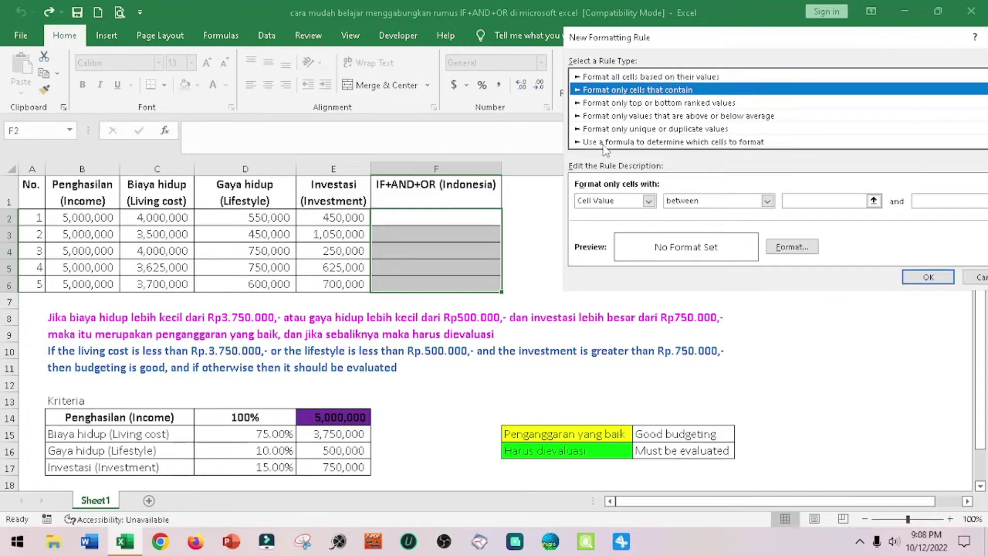
left_click(648, 201)
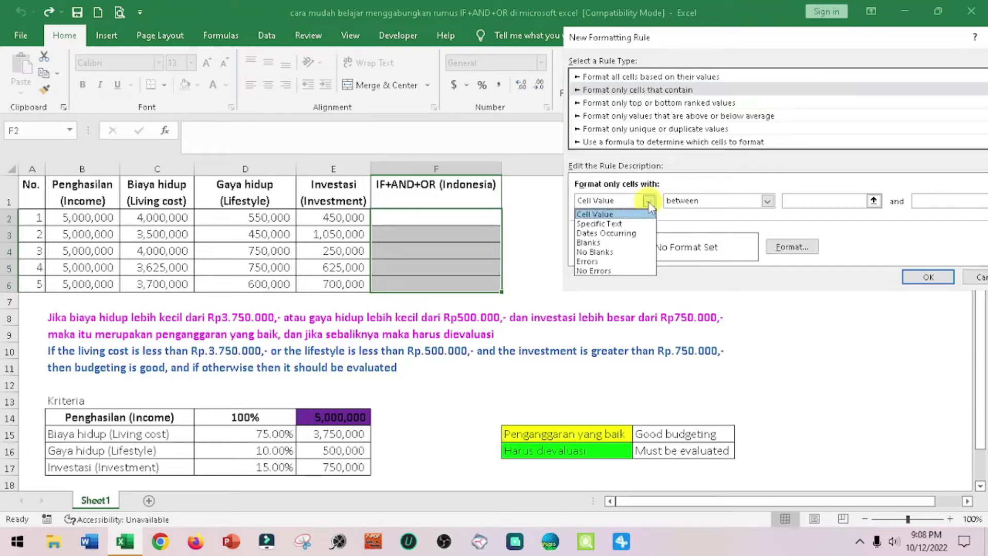
left_click(617, 224)
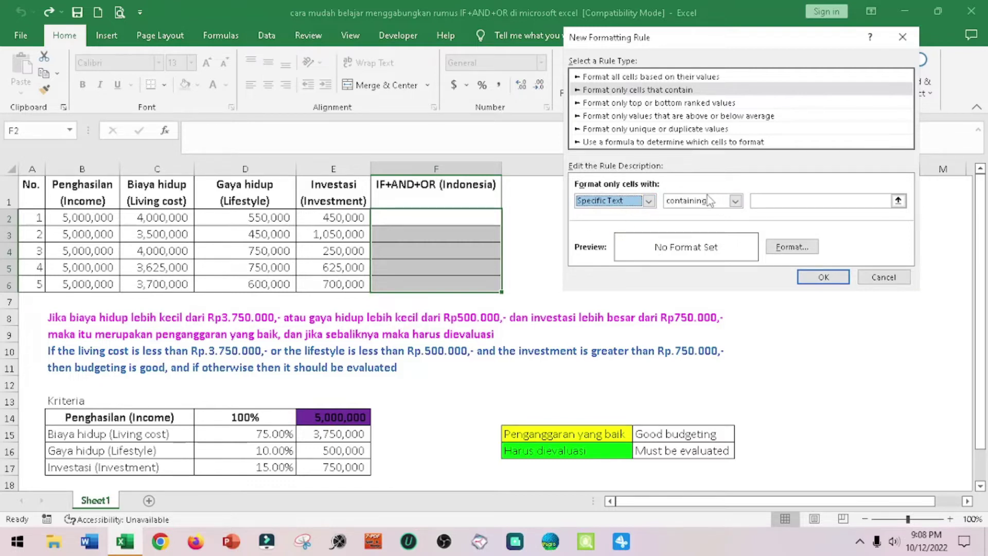
left_click(774, 204)
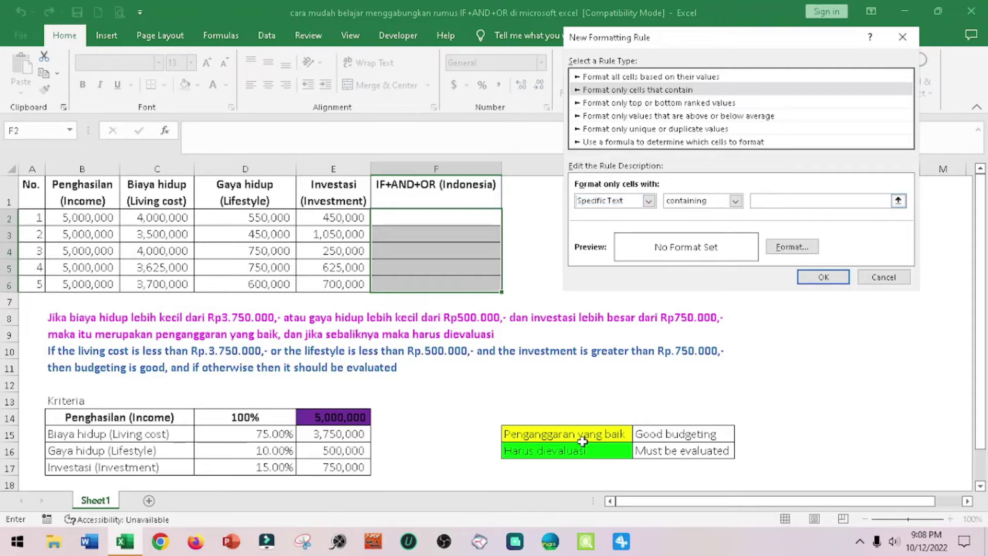
type("Penganggaran yang baik")
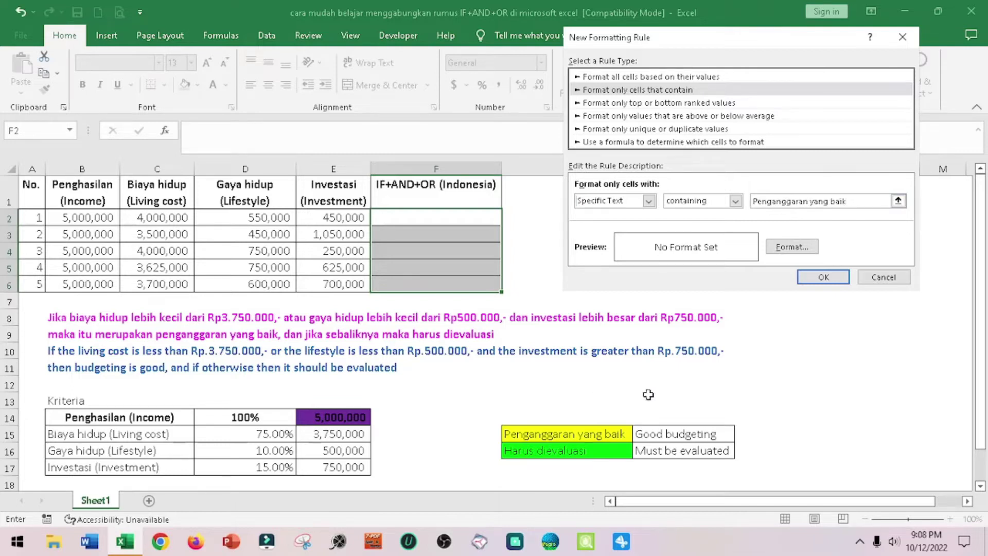
Step: Give matching cells a yellow fill and save the rule
left_click(791, 253)
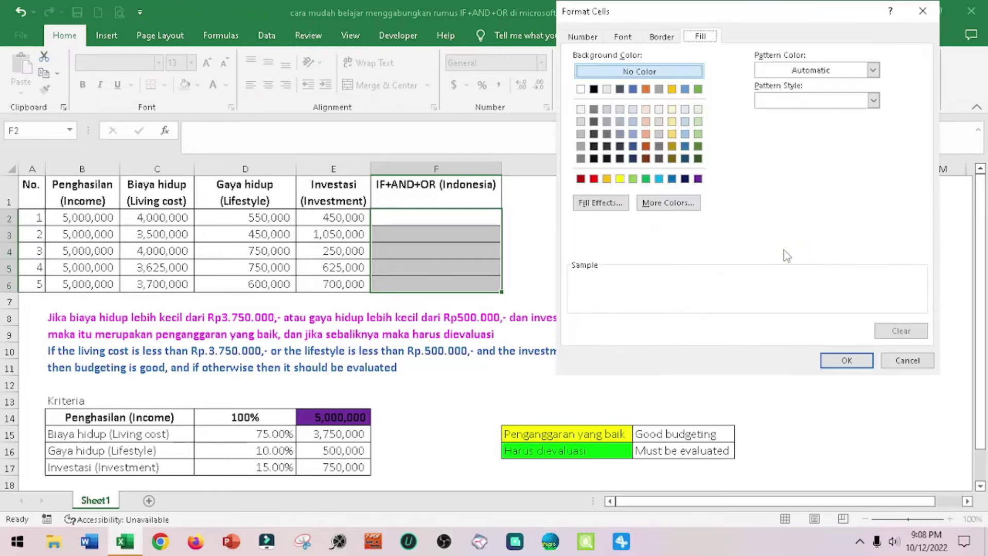
left_click(620, 180)
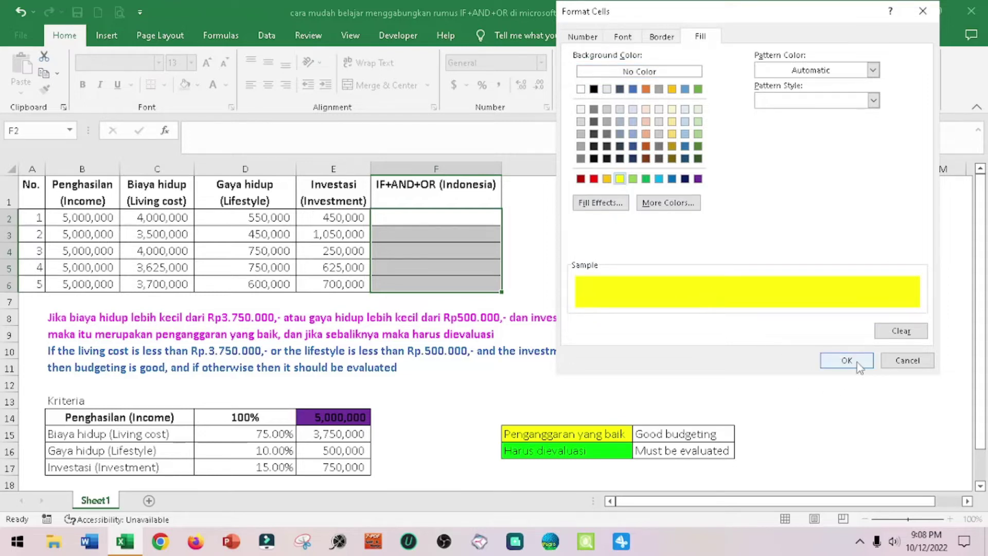
left_click(850, 360)
left_click(823, 278)
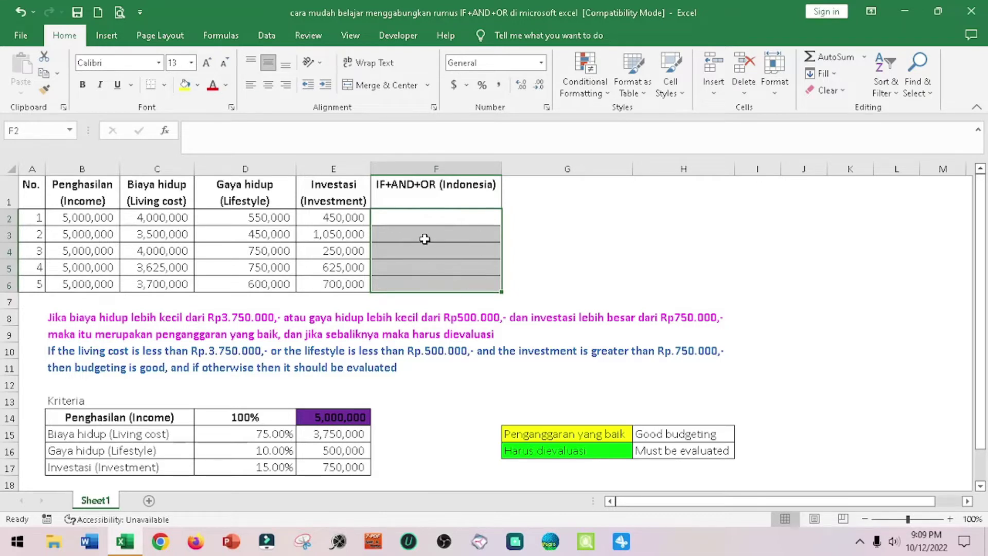
Step: From Manage Rules, create a new rule for cells containing 'Harus dievaluasi'
left_click(608, 101)
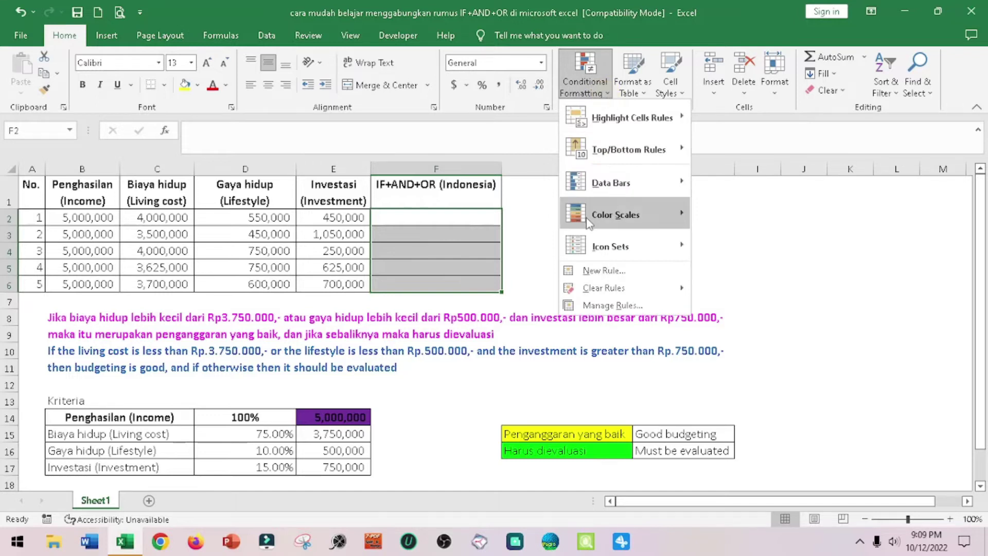
left_click(595, 307)
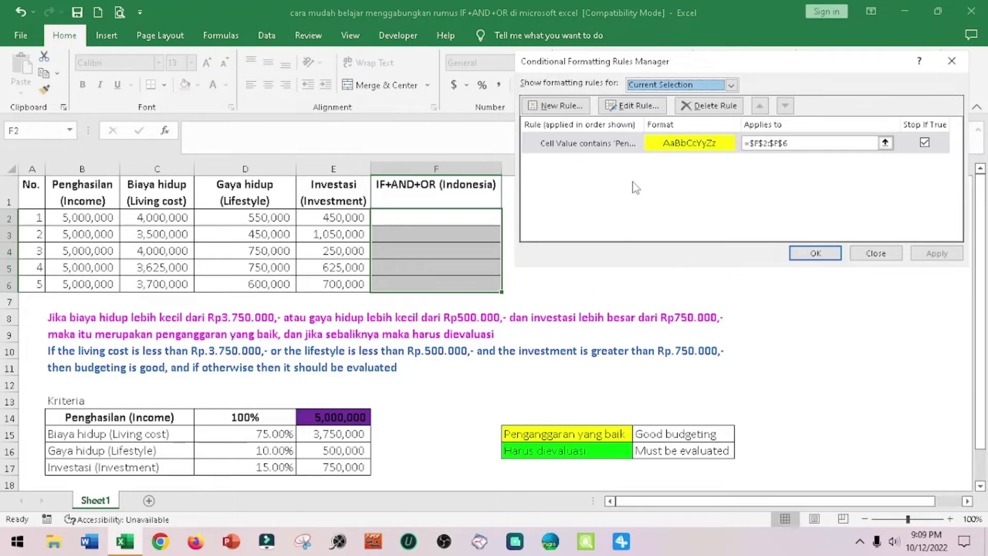
left_click(566, 107)
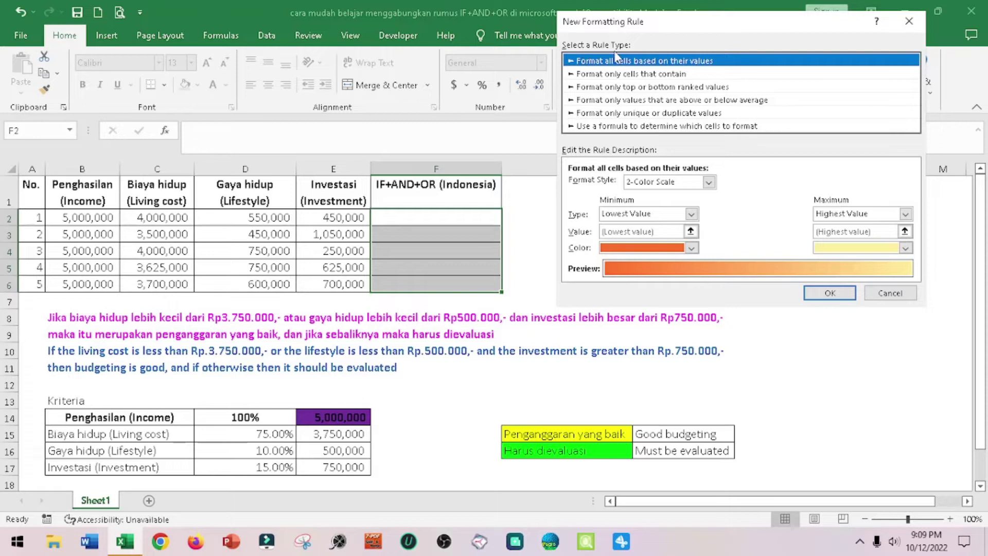
left_click(641, 75)
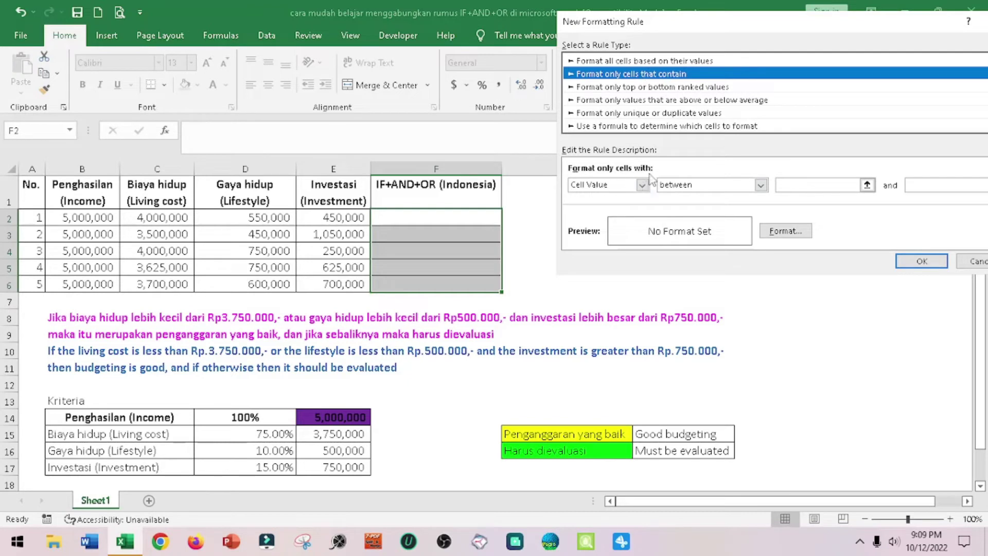
left_click(642, 185)
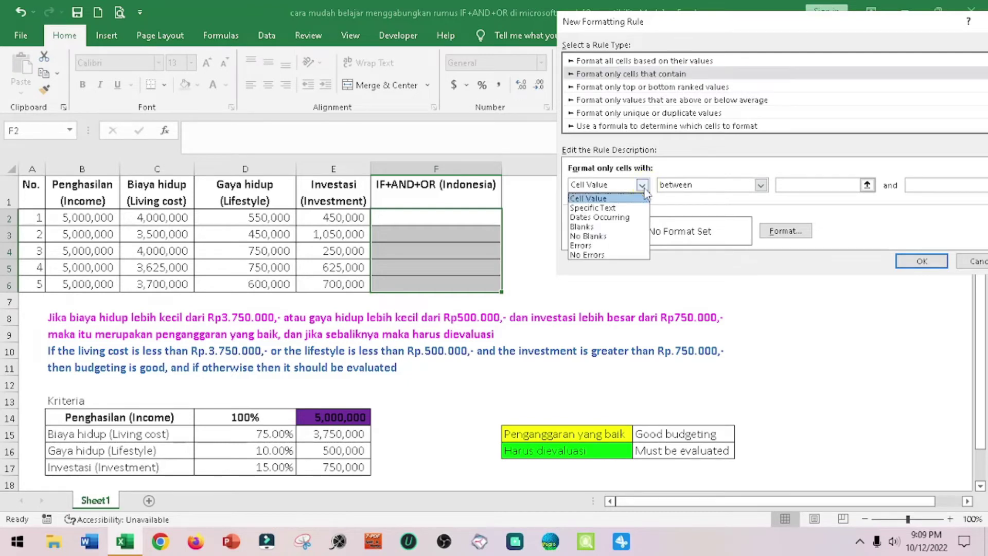
left_click(613, 208)
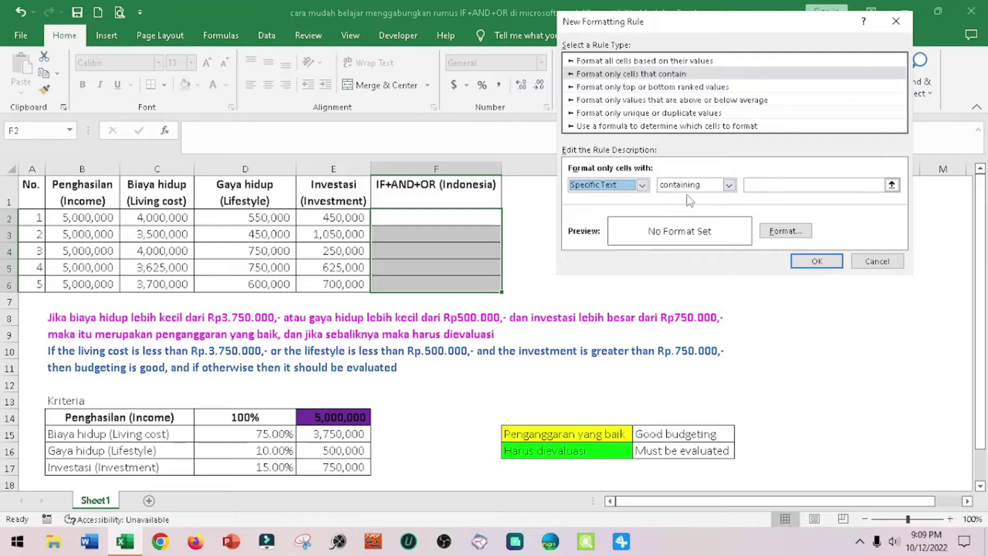
left_click(762, 186)
type("Harus dievaluasi")
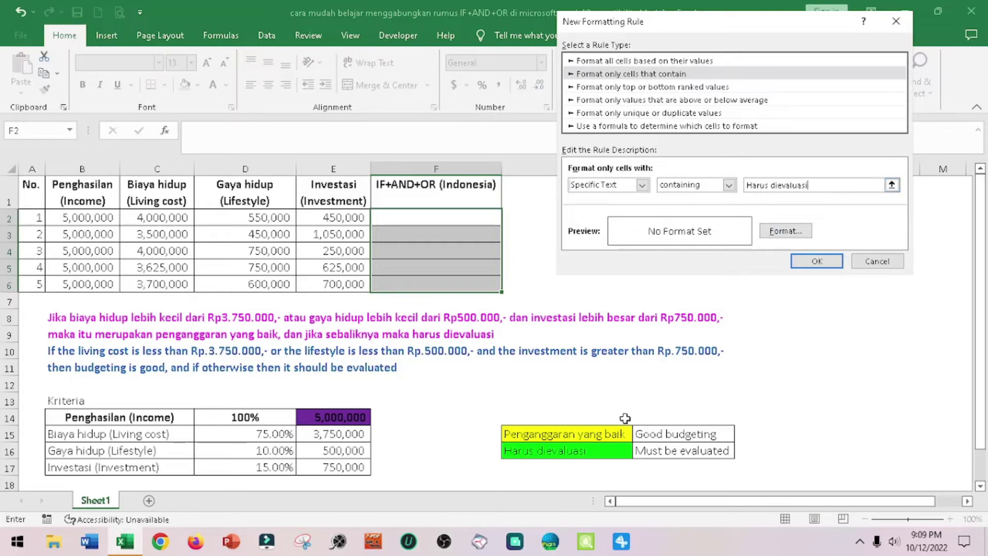
Step: Give those cells a bright green fill and apply both rules to F2:F6
left_click(776, 233)
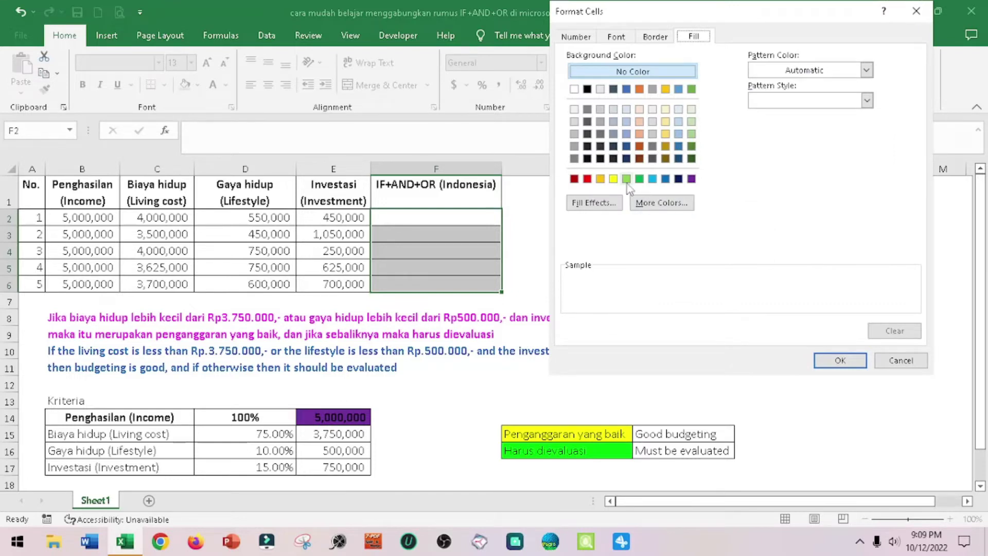
left_click(656, 205)
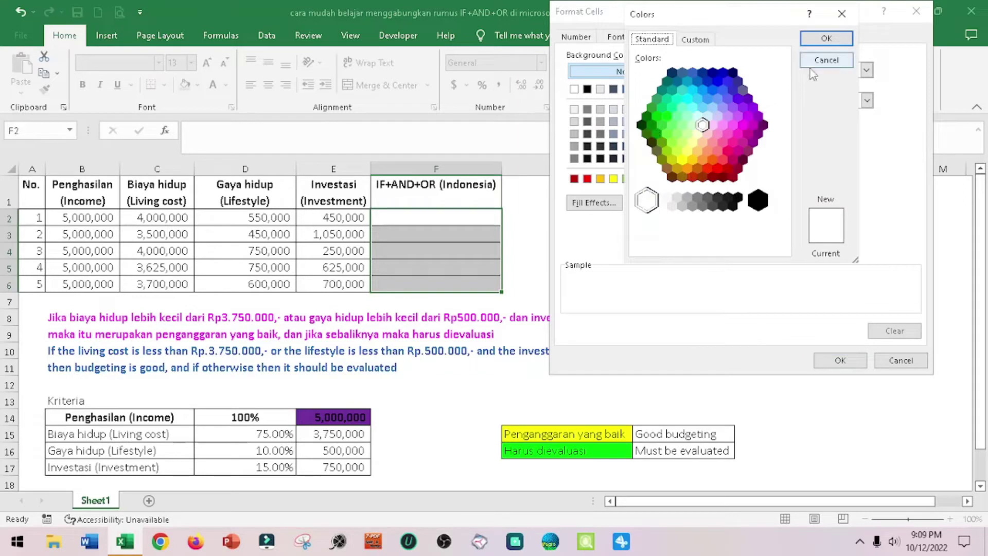
left_click(666, 116)
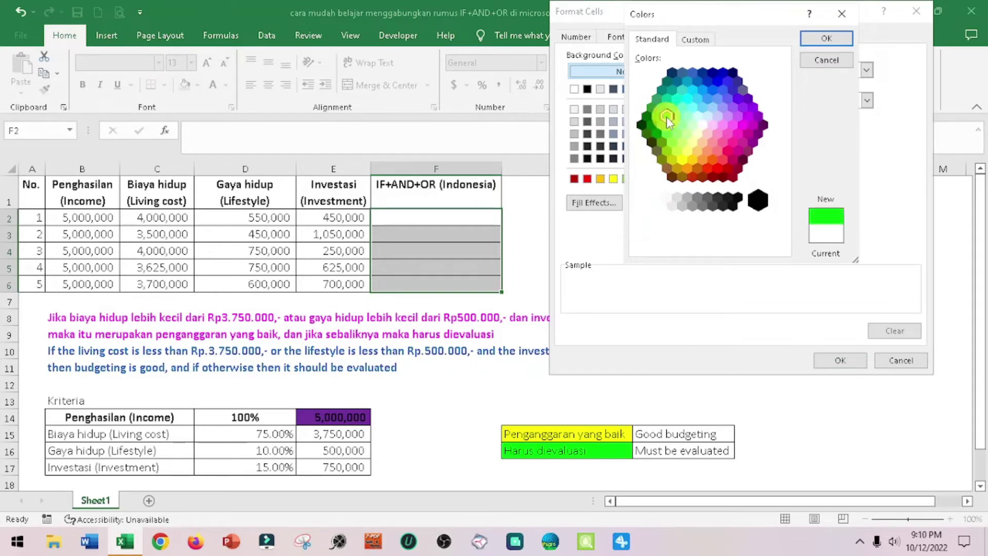
left_click(823, 39)
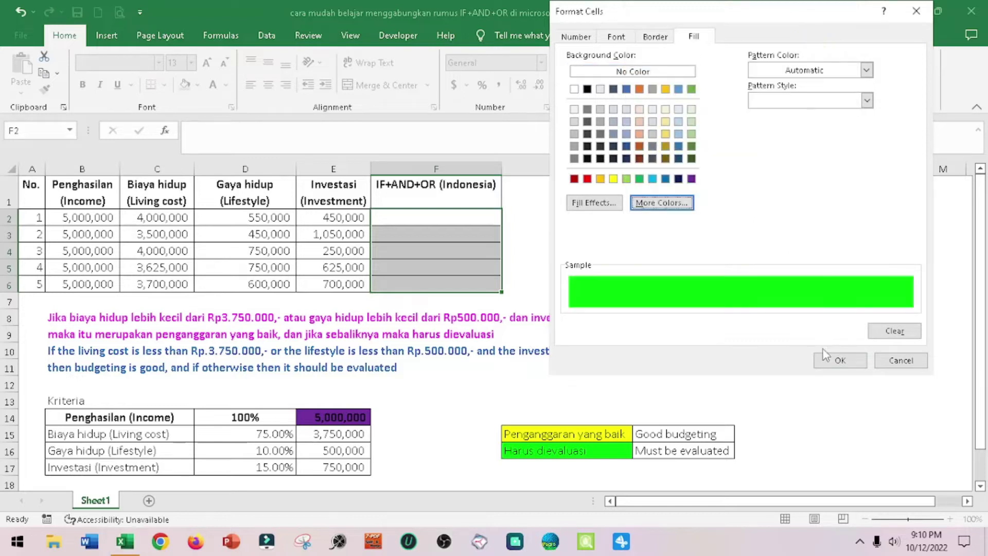
left_click(836, 360)
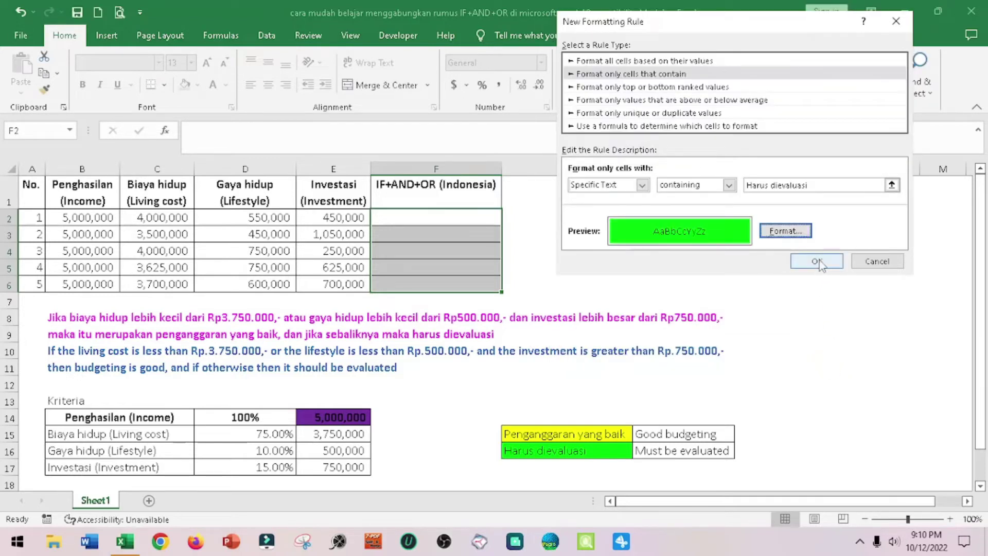
left_click(817, 260)
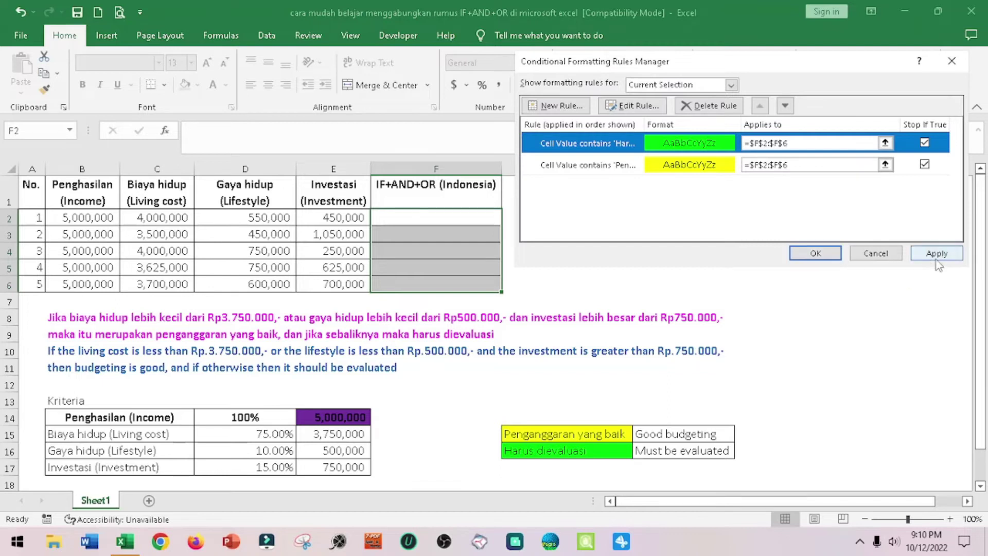
left_click(946, 259)
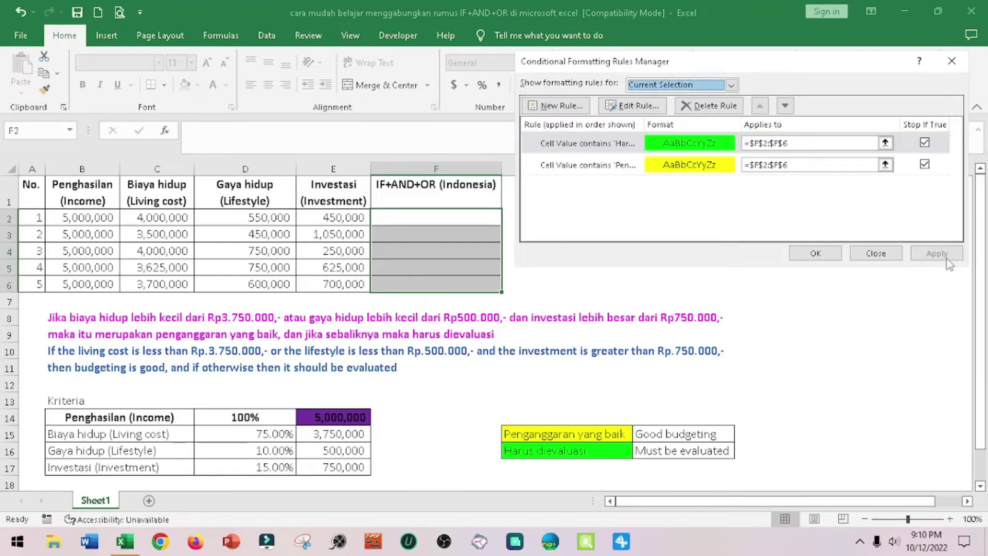
left_click(817, 254)
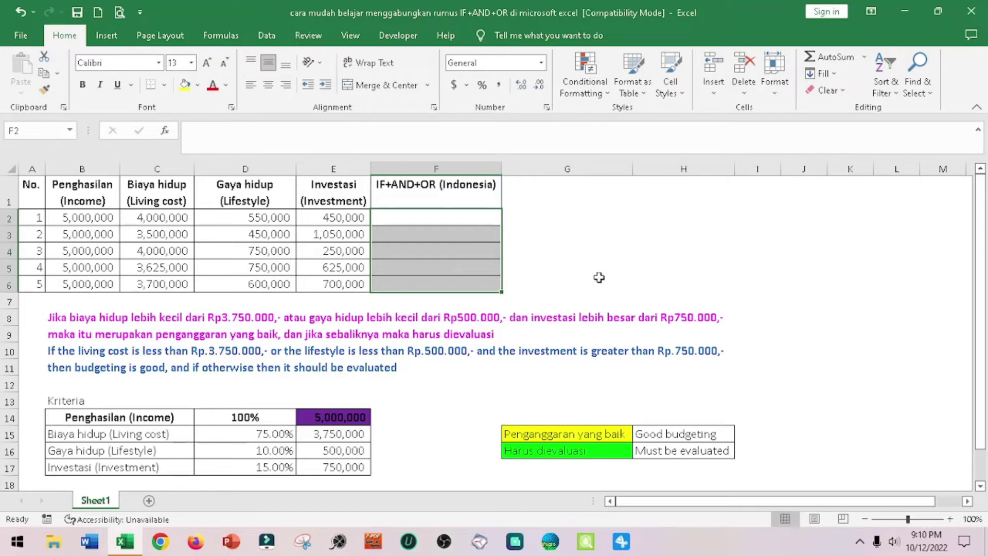
left_click(422, 216)
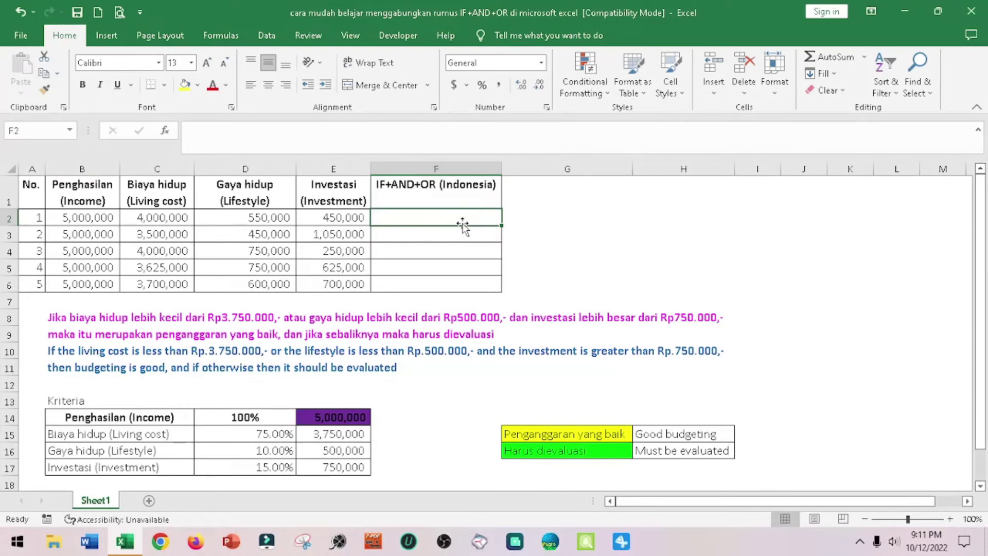
Step: Begin F2's formula as =if(or(C2<E15, testing living cost against the E15 limit
type("=if")
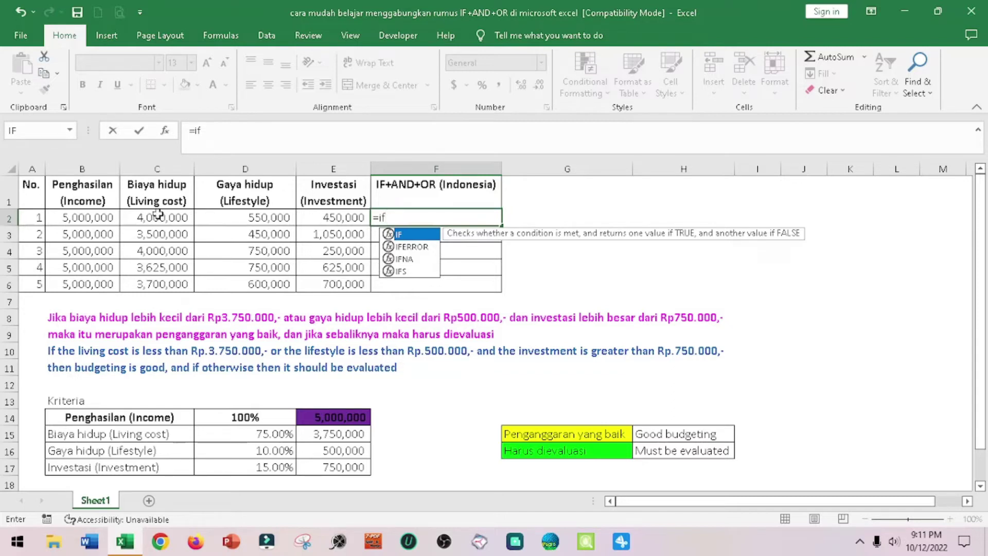
type("(")
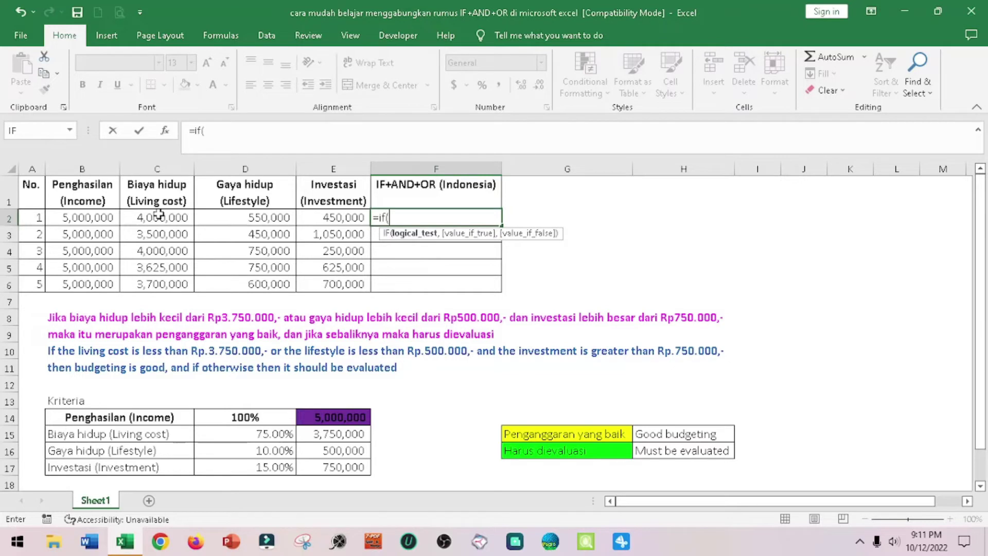
left_click(161, 218)
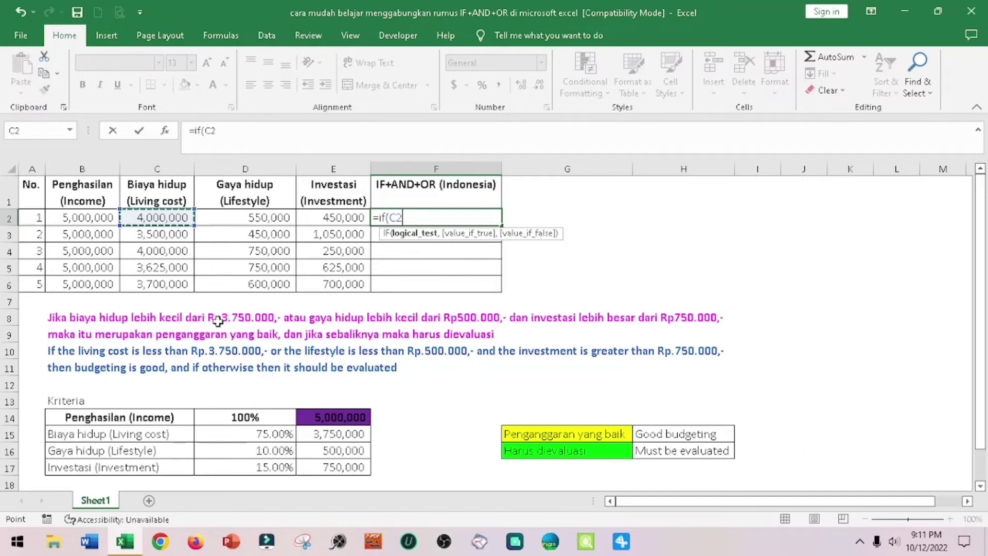
type("<")
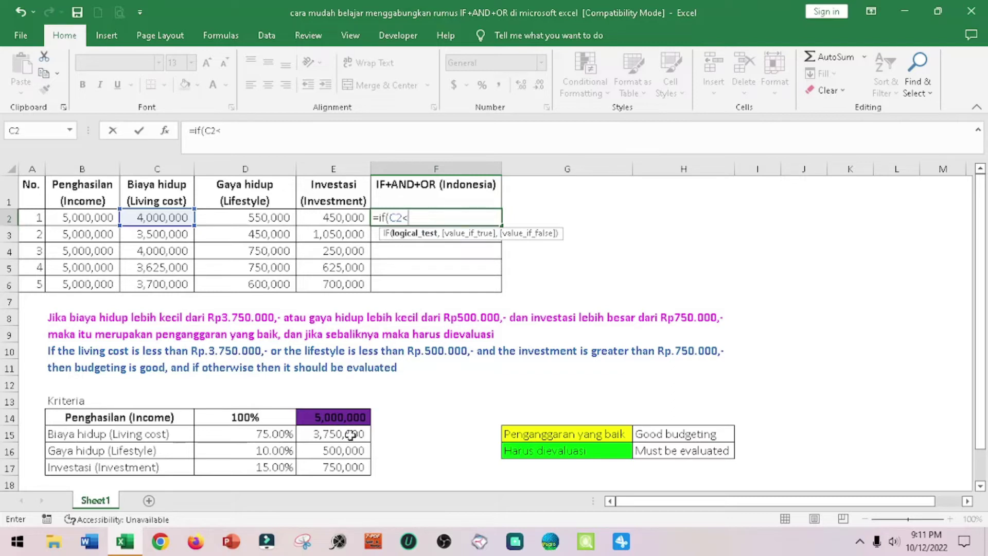
left_click(351, 435)
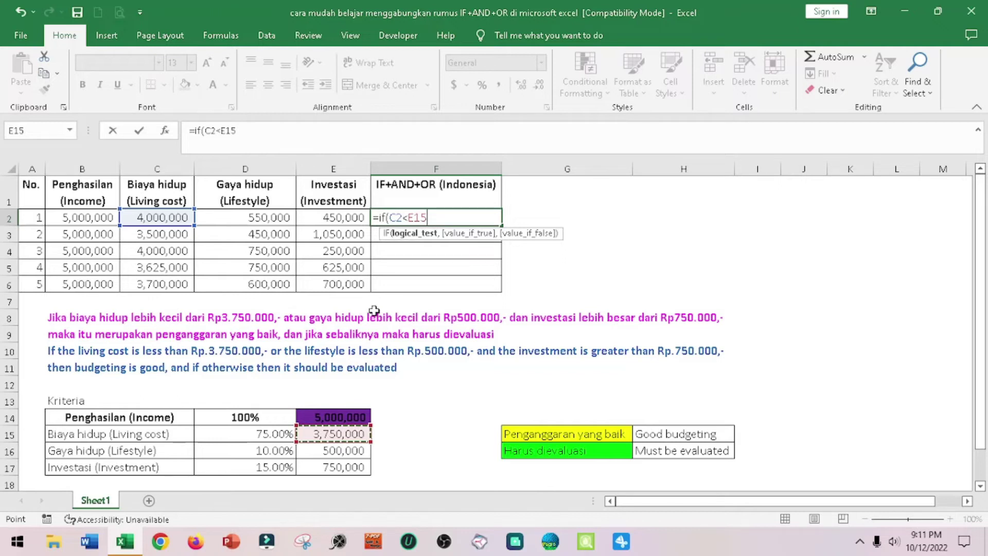
type(",")
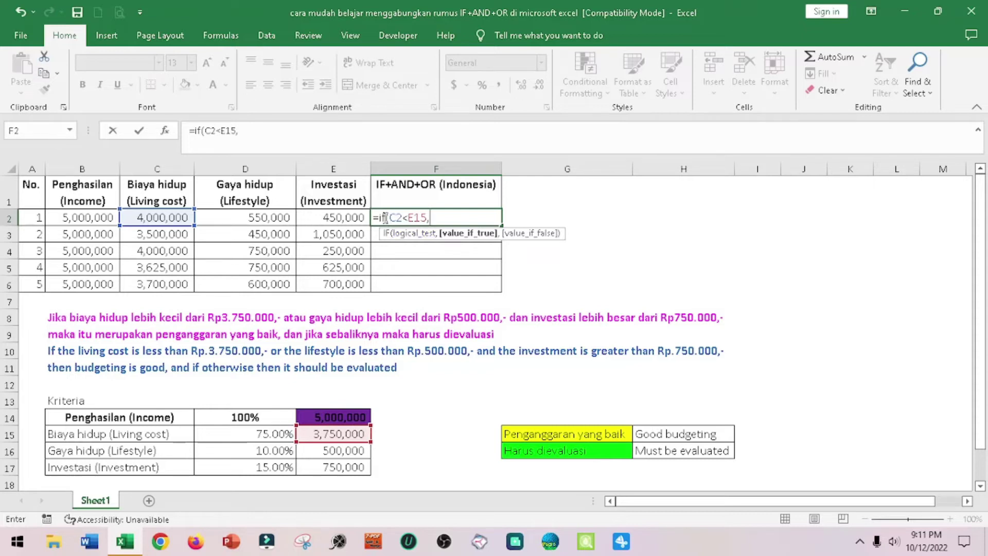
left_click(387, 218)
type("(")
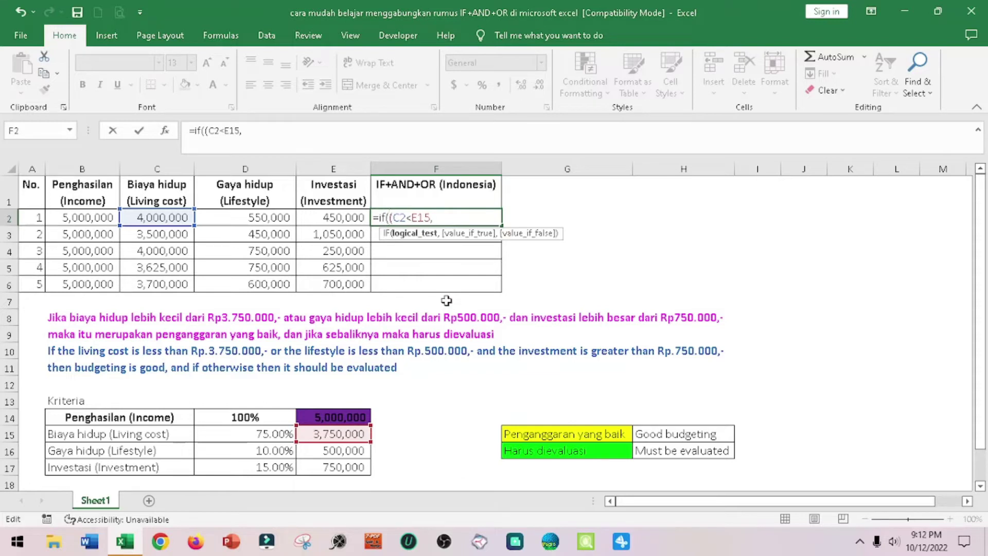
type("or")
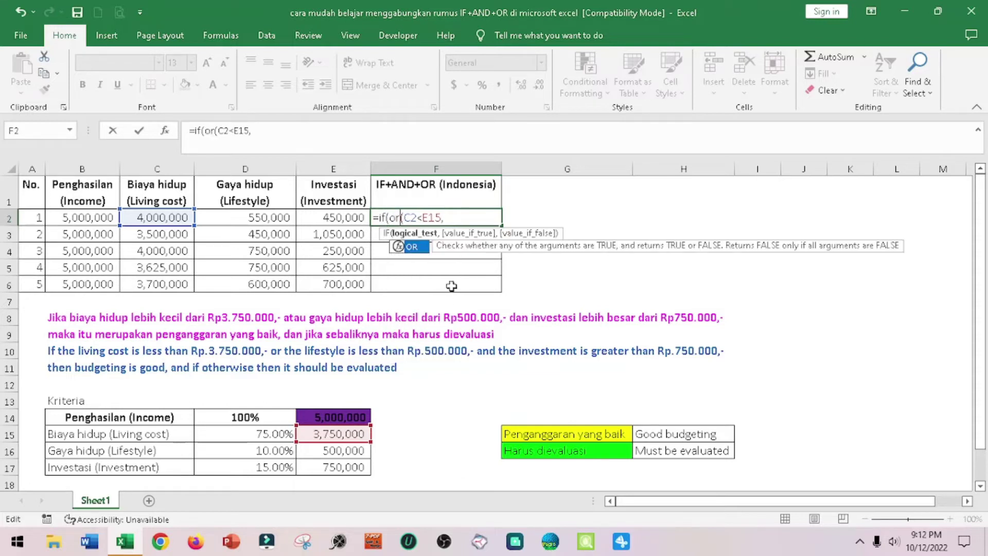
Step: Add the lifestyle test D2<E16 and wrap the OR inside AND
left_click(462, 217)
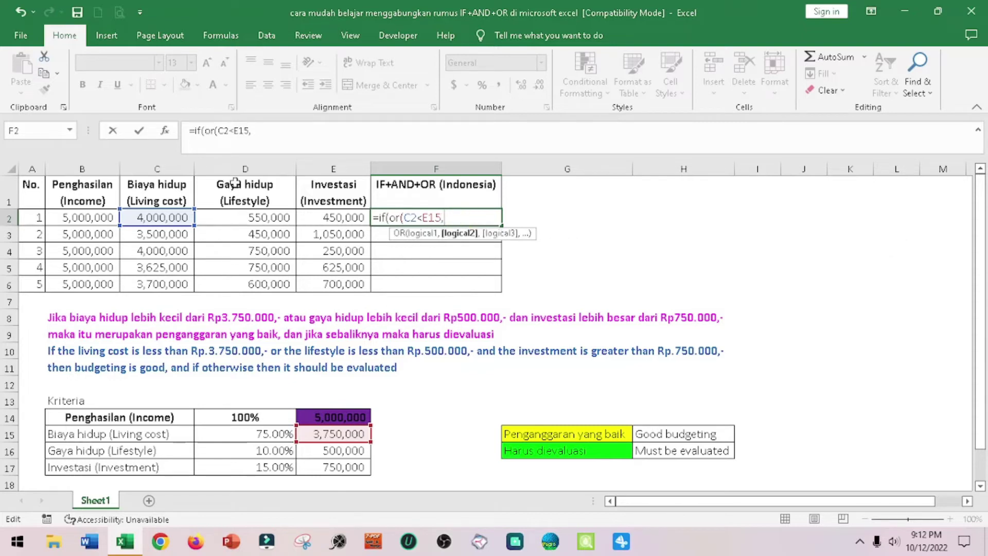
left_click(253, 217)
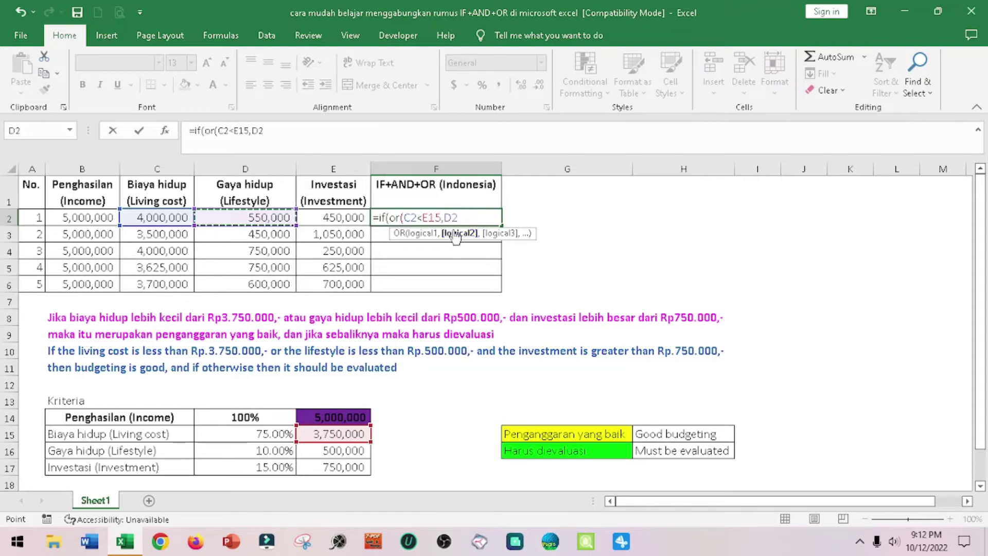
type("<")
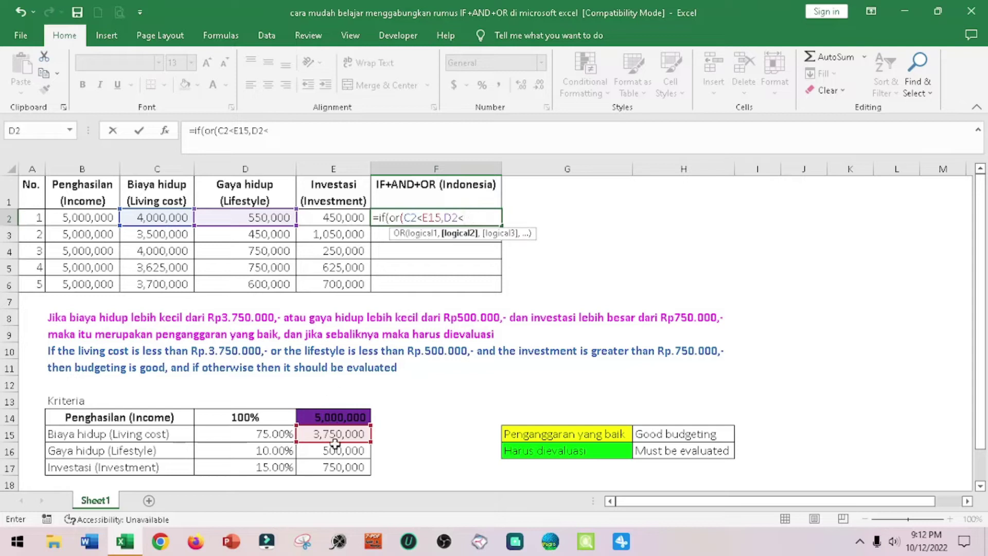
left_click(340, 449)
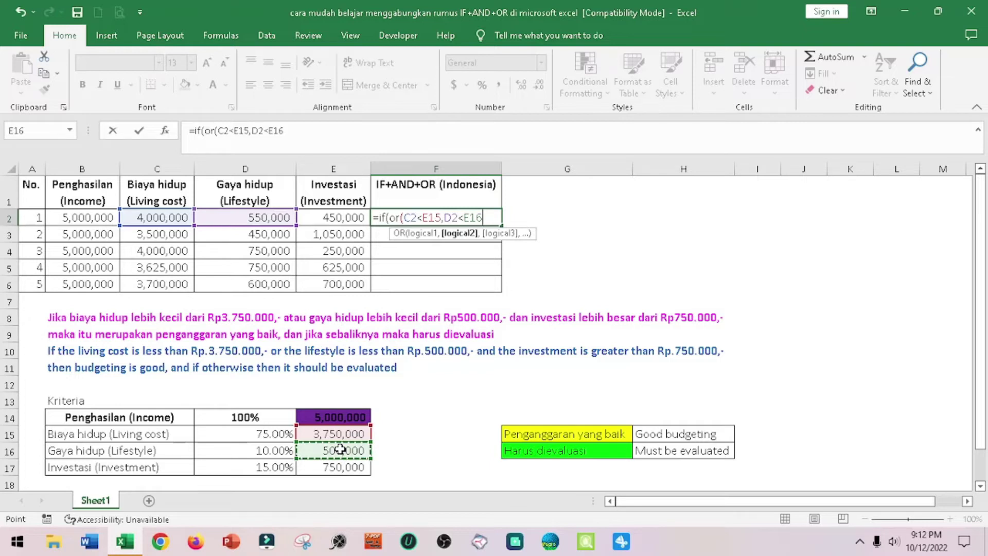
type(")")
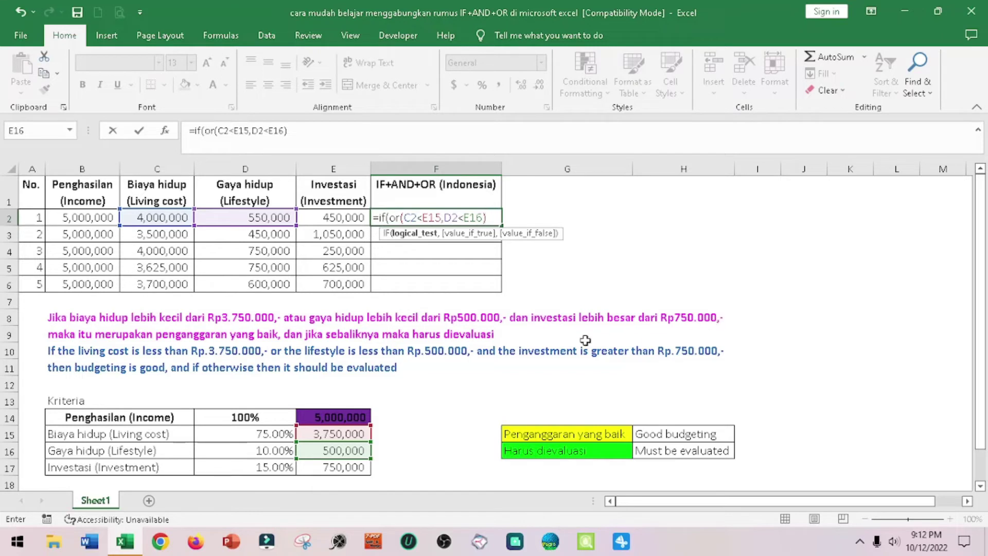
type(",")
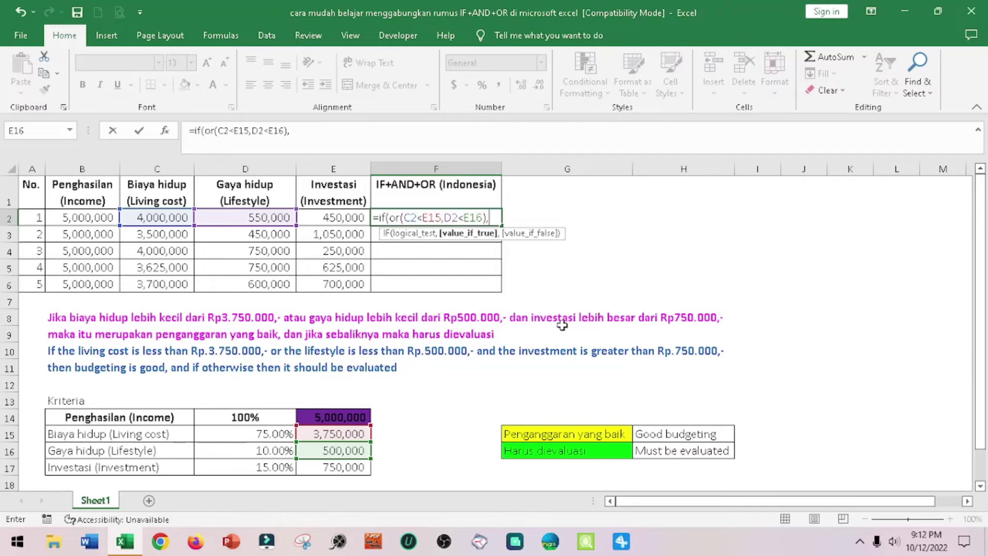
left_click(387, 217)
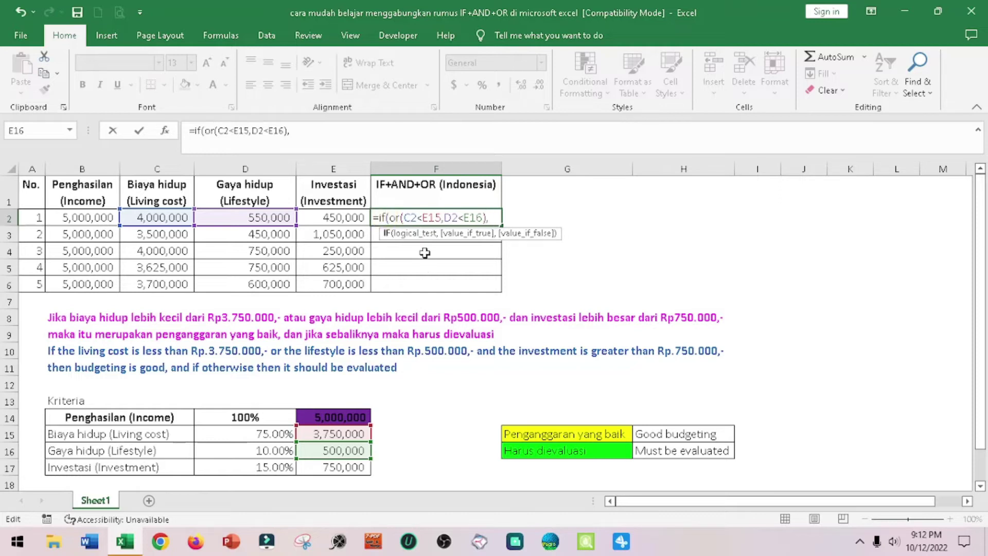
type("(and")
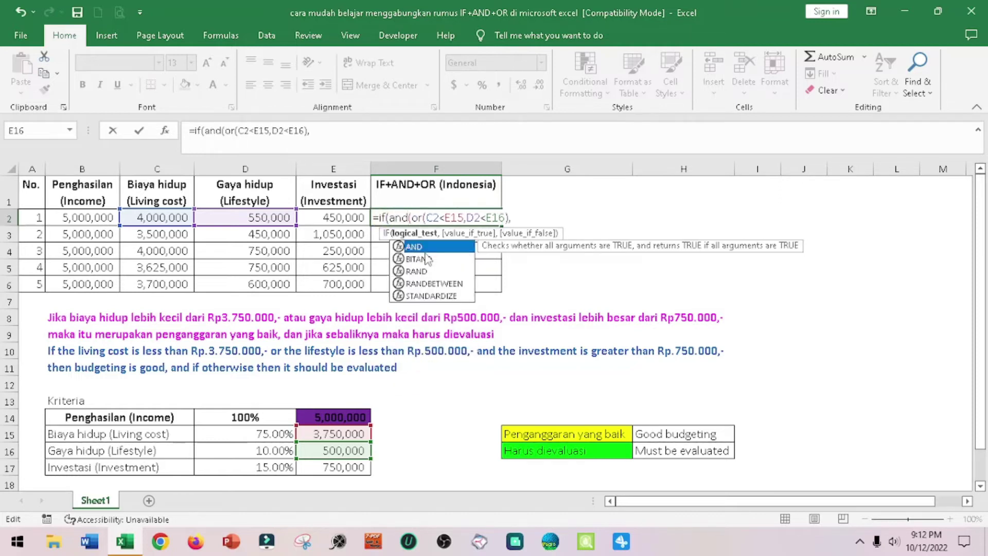
Step: Add the investment test E2>E17 and close the AND condition
left_click(537, 220)
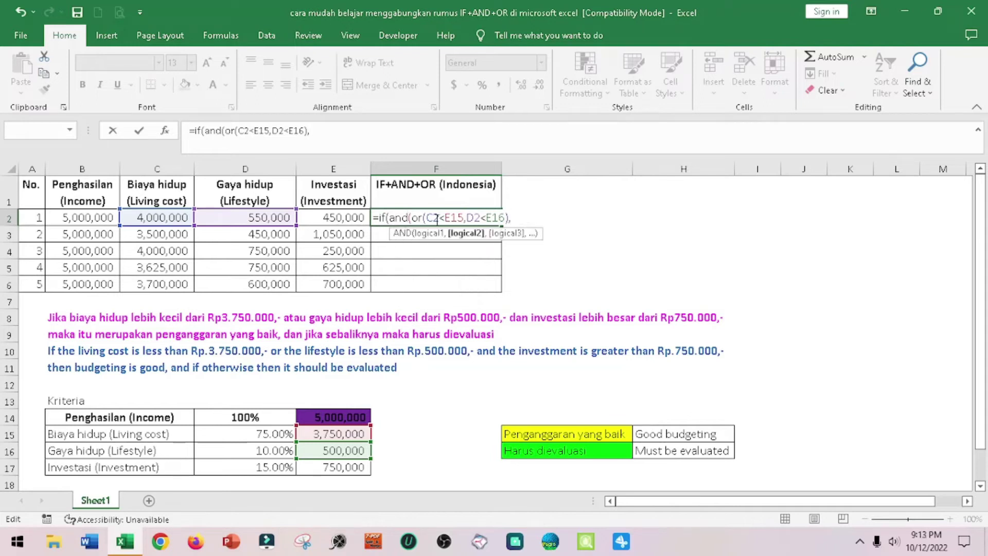
left_click(359, 220)
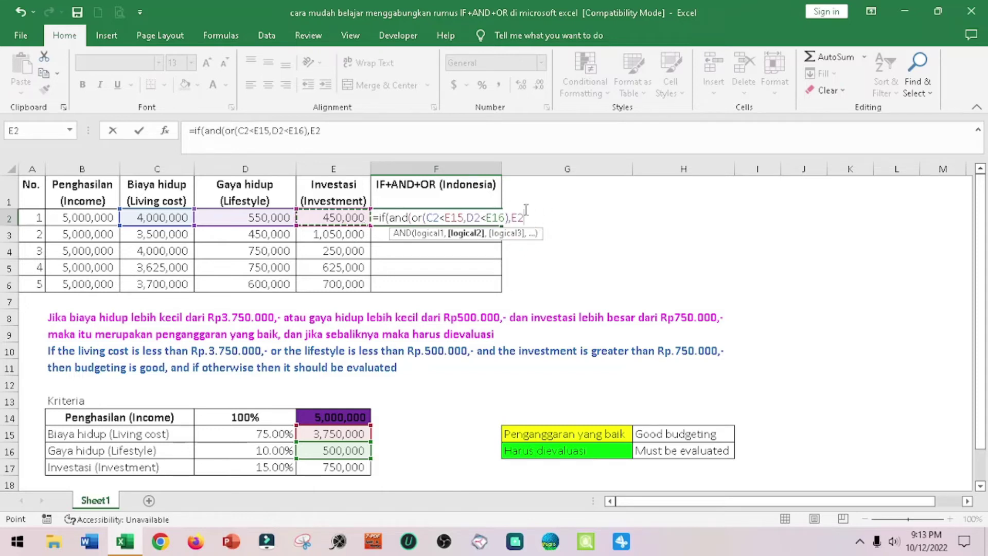
type(">")
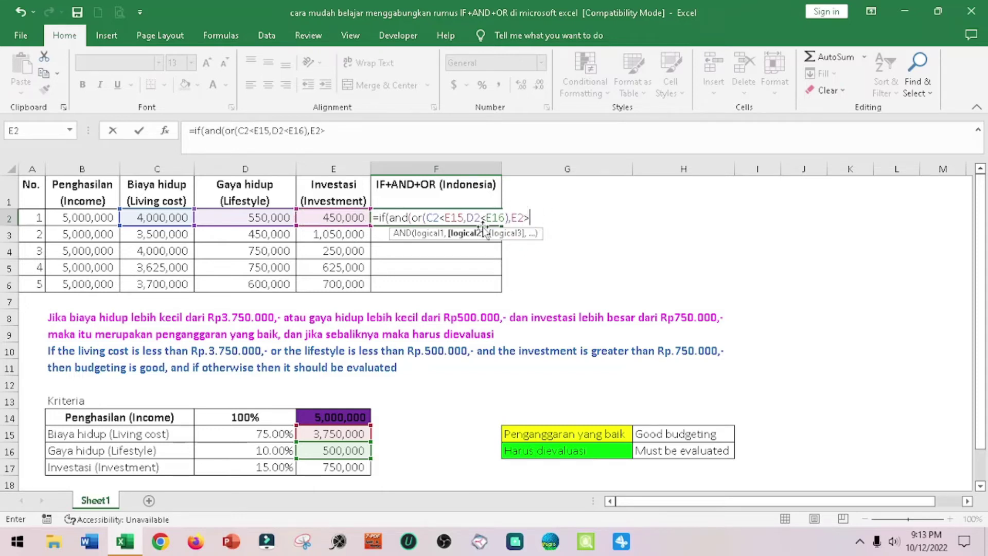
left_click(354, 467)
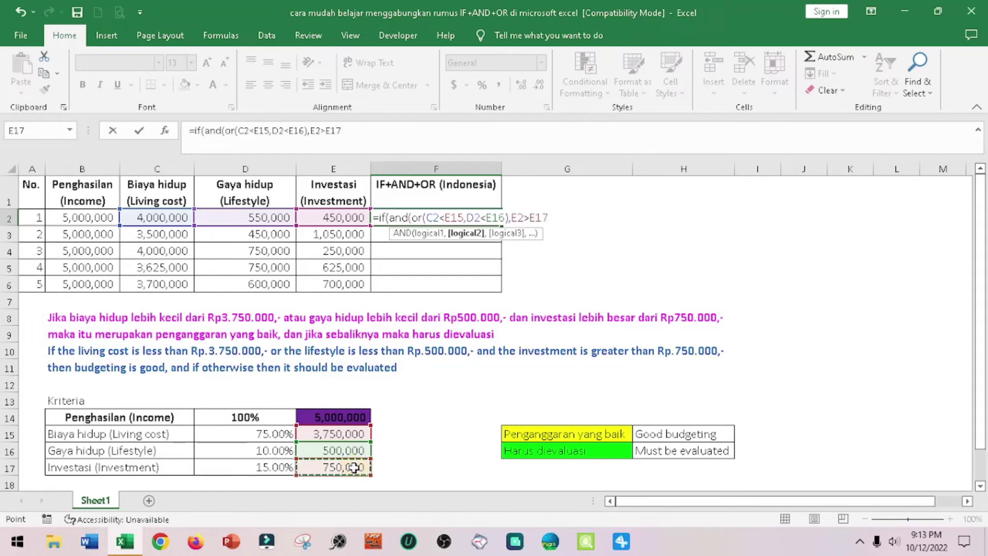
type(")")
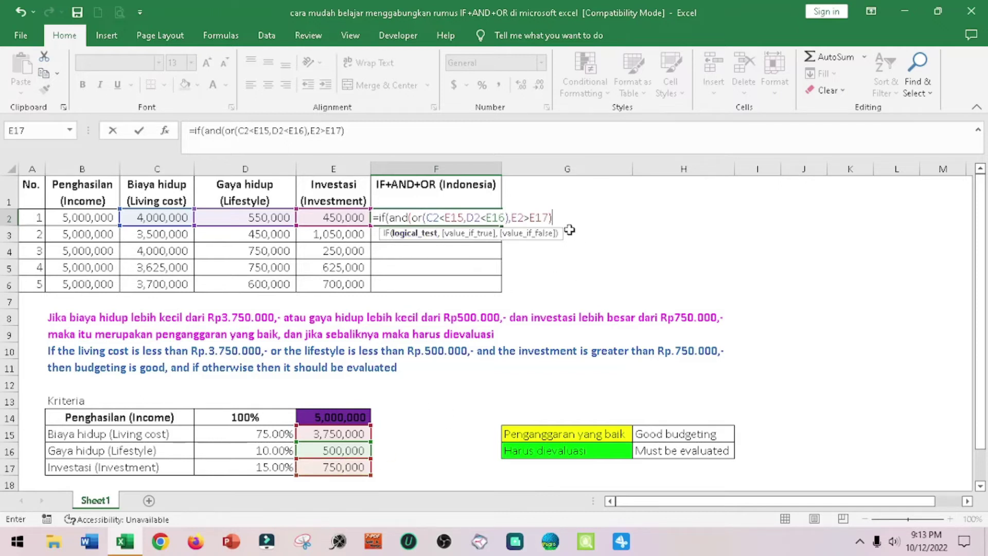
type(",")
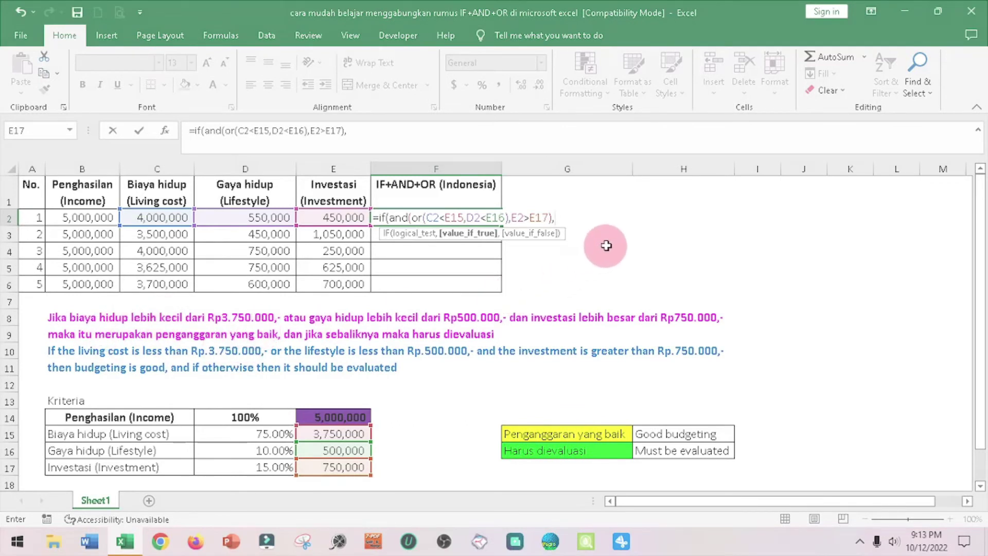
Step: Complete F2 as =if(and(or(C2<E15,D2<E16),E2>E17),G15,G16) and commit it
left_click(606, 433)
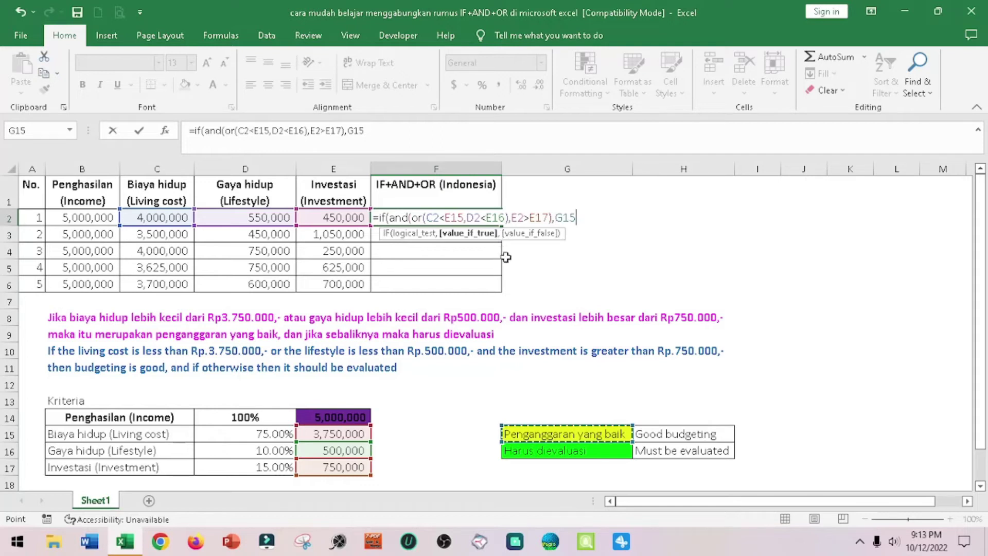
type(",")
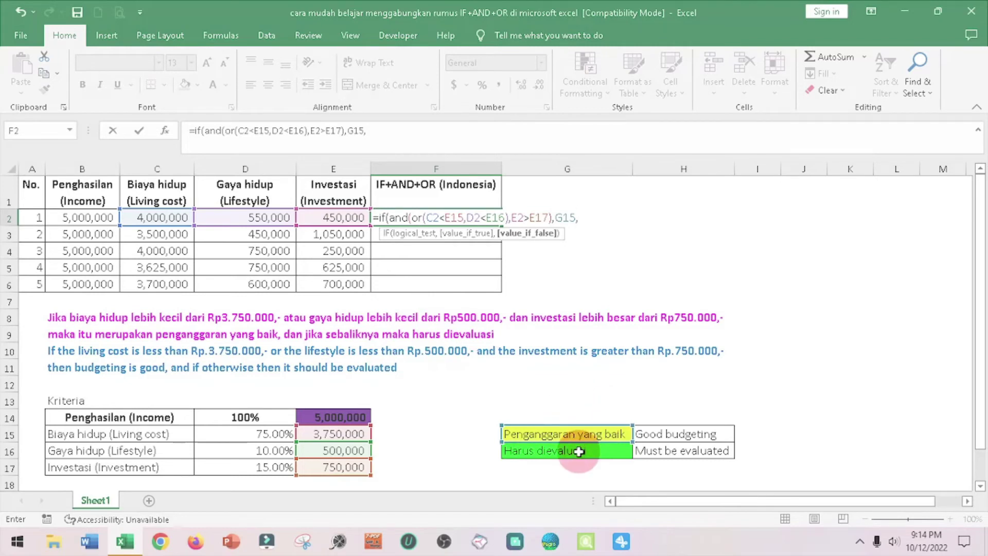
left_click(579, 451)
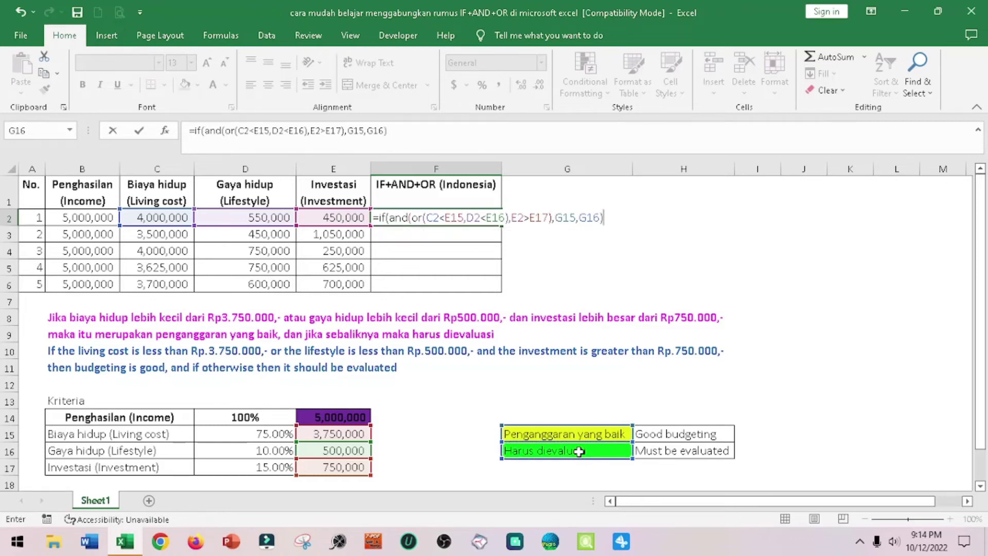
key("Return")
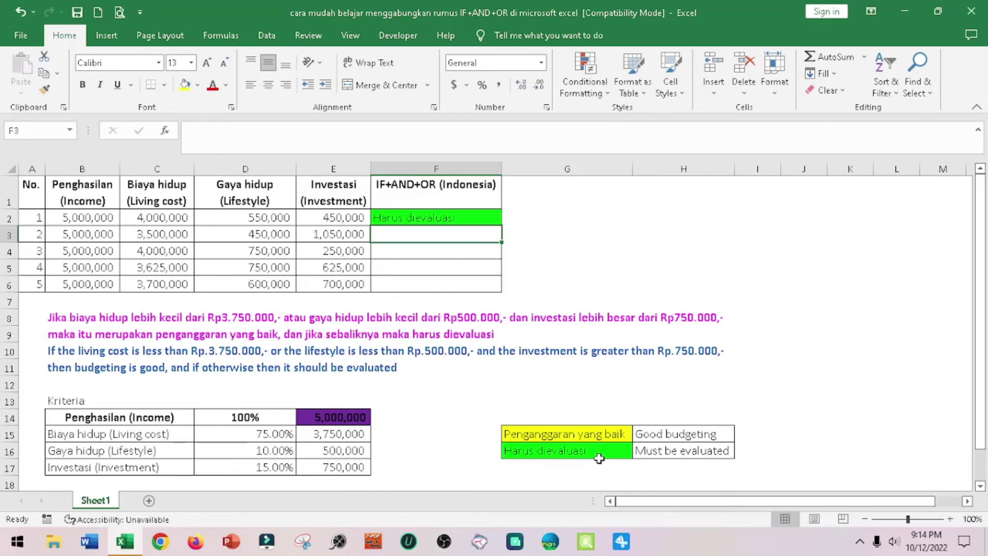
left_click(594, 455)
left_click(446, 217)
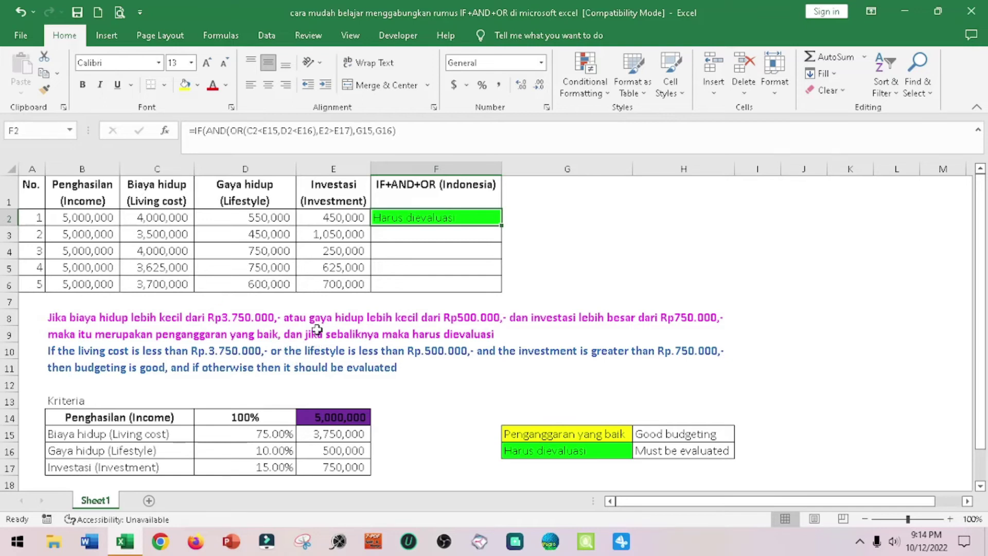
left_click(160, 215)
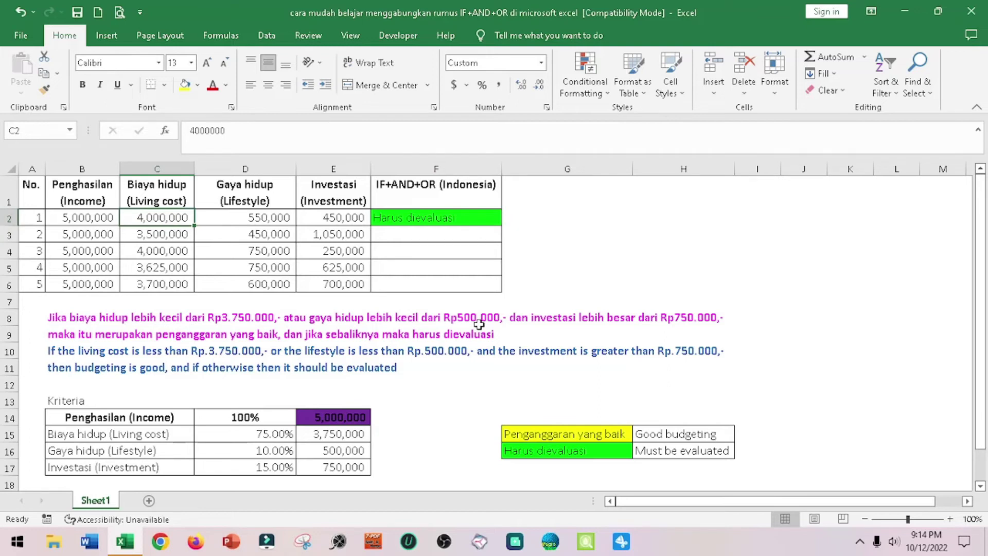
left_click(260, 219)
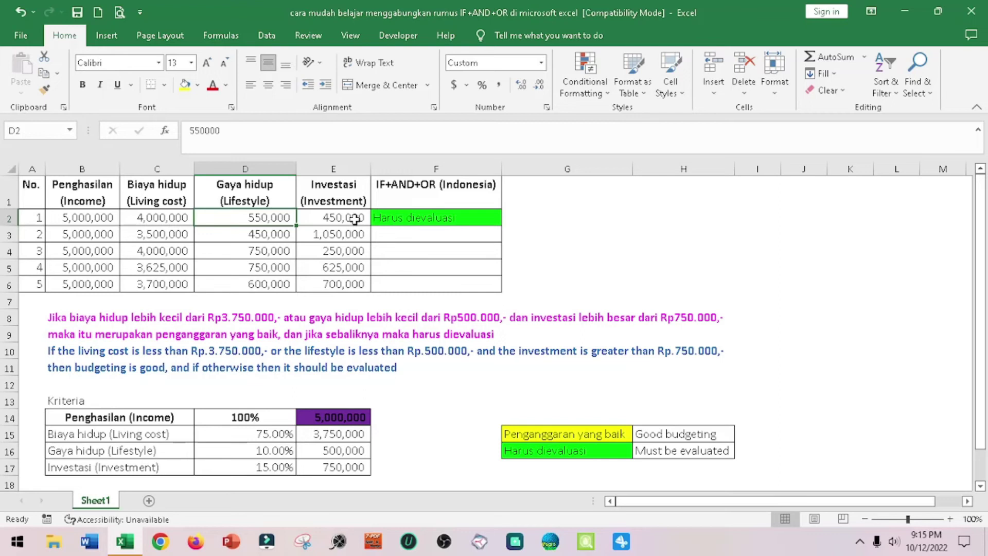
left_click(355, 219)
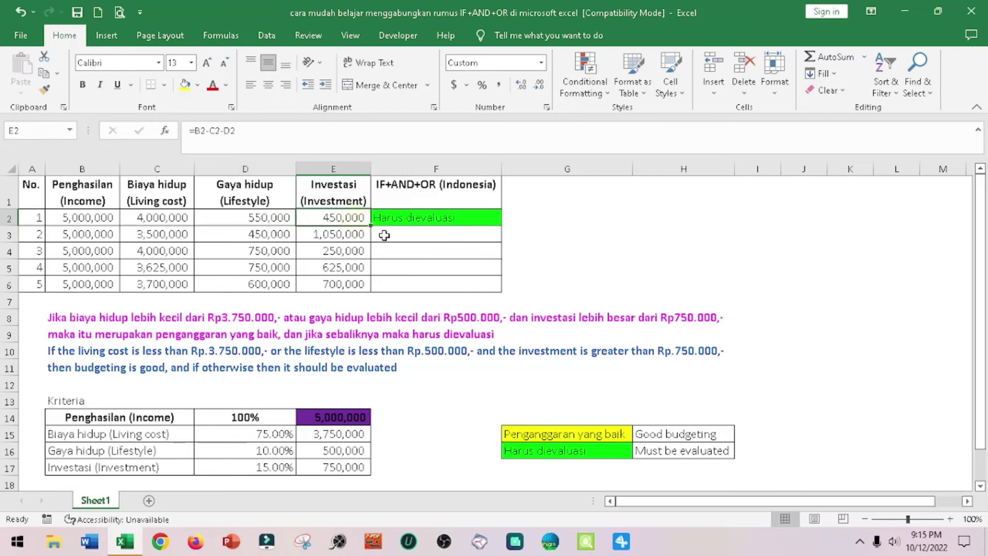
left_click(444, 220)
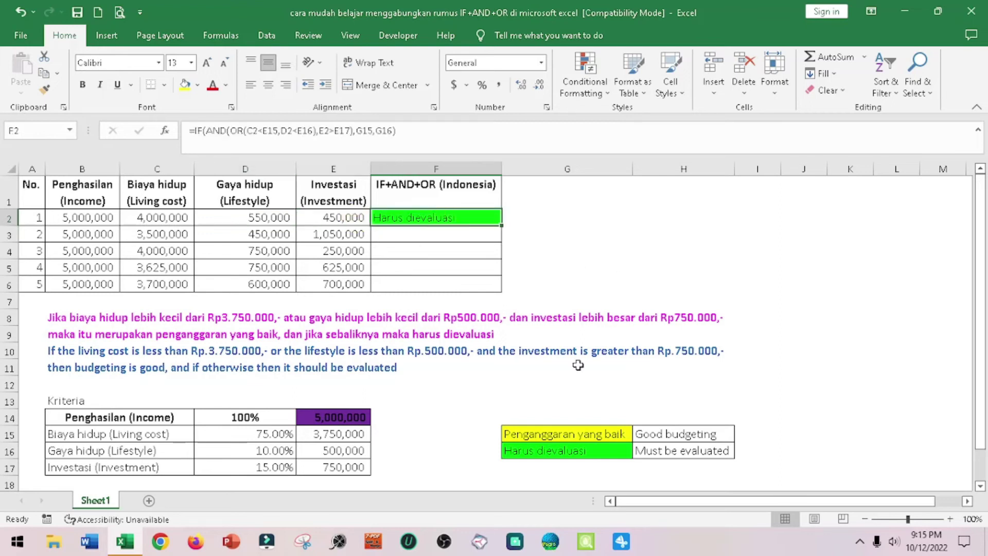
left_click(481, 237)
left_click(457, 265)
left_click(448, 286)
left_click(459, 220)
Step: Make G15 and G16 absolute ($G$15, $G$16) and fill the verdict formula down to F6
left_click_drag(356, 130, 393, 127)
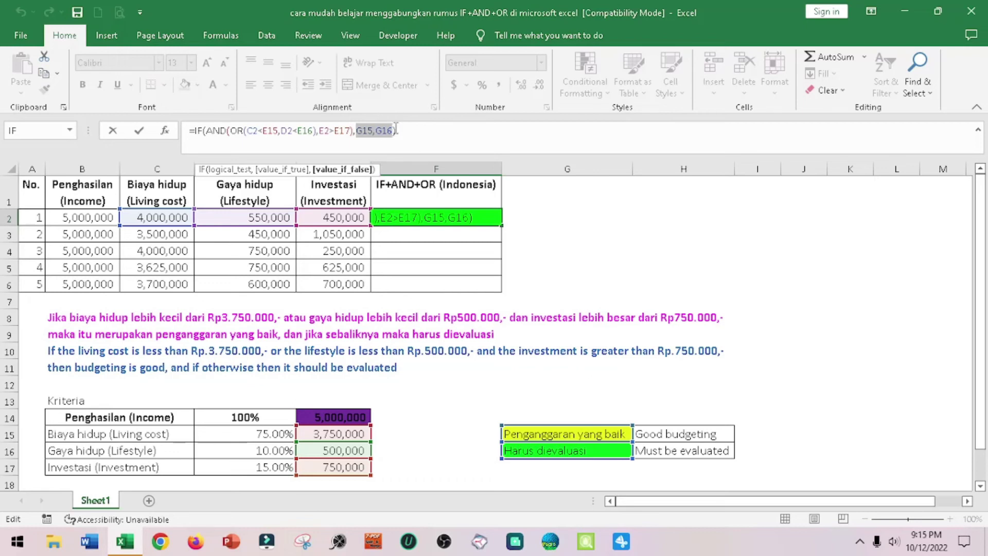
key("F4")
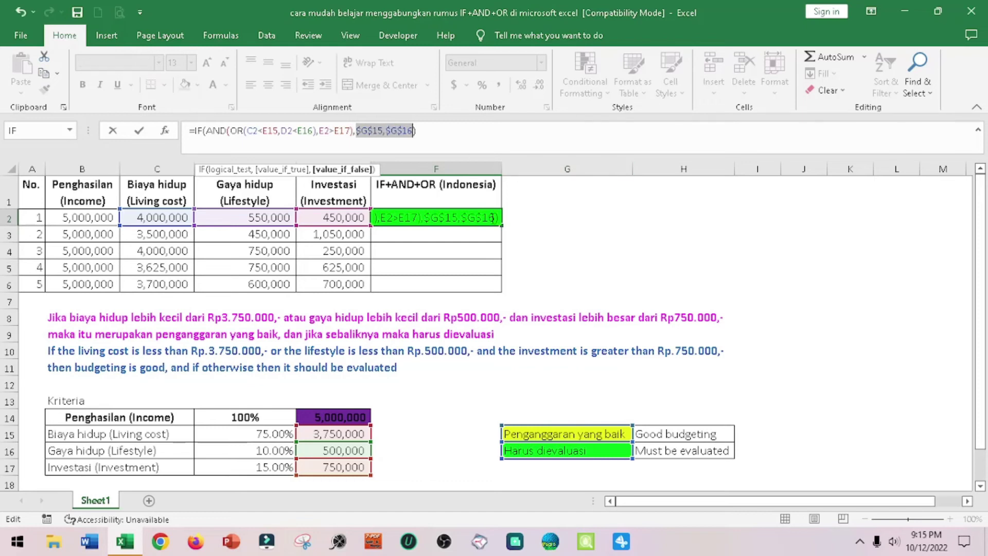
key("ctrl+Return")
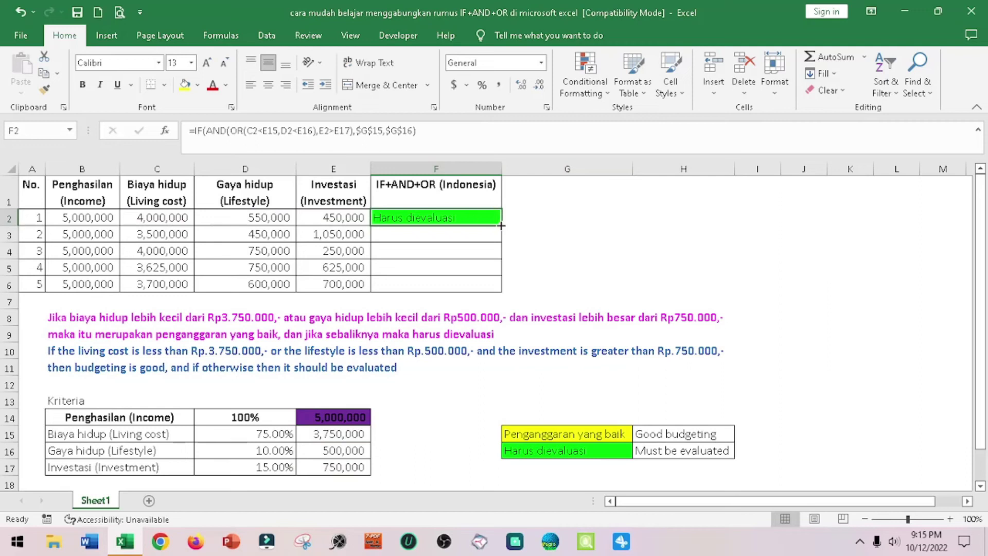
double_click(500, 226)
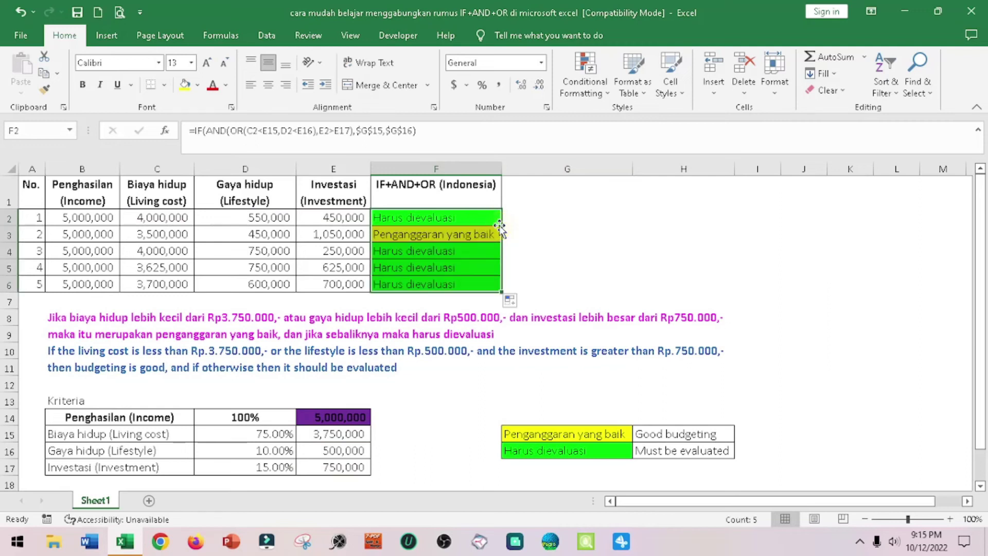
left_click(394, 234)
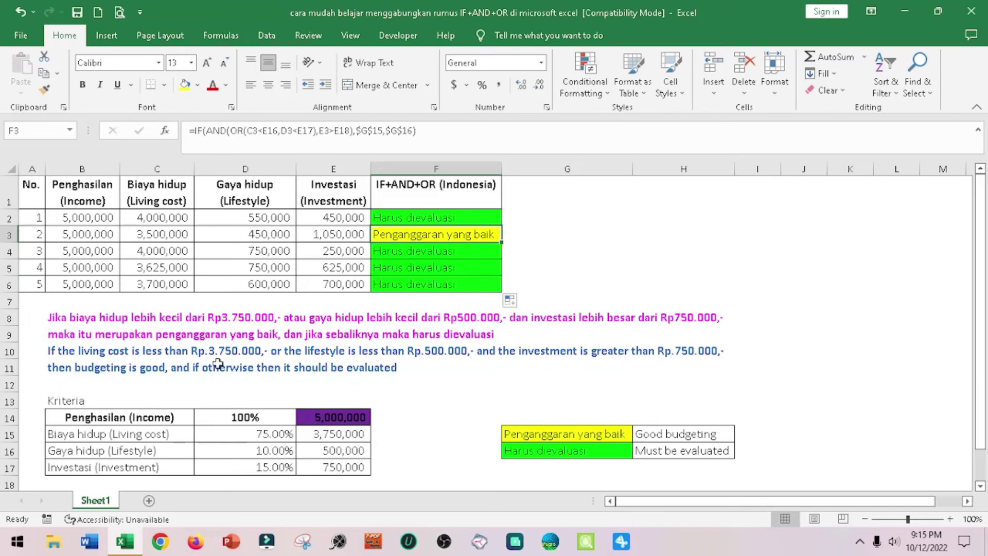
Step: Fill C3 (3,500,000), D3 (450,000) and E3 (1,050,000) yellow
left_click(55, 318)
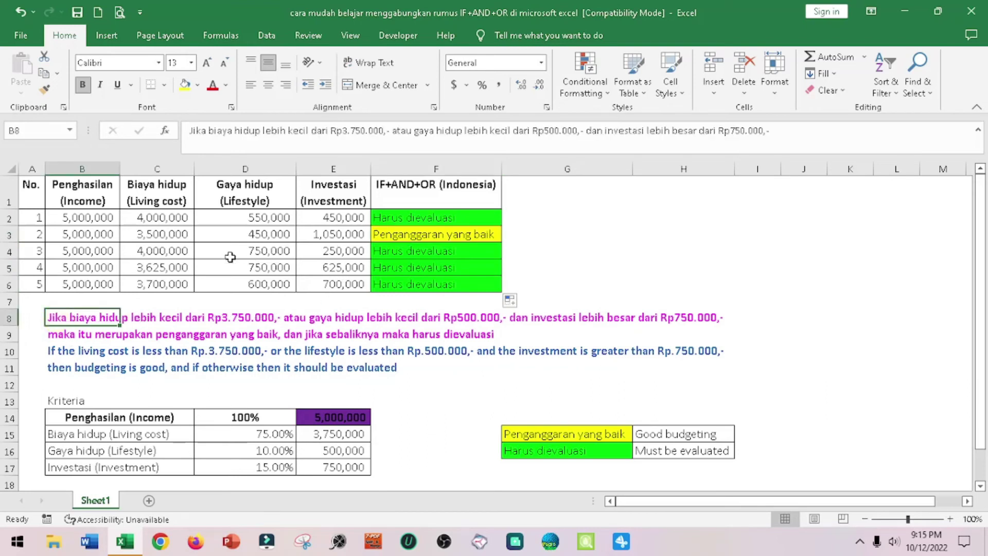
left_click(155, 230)
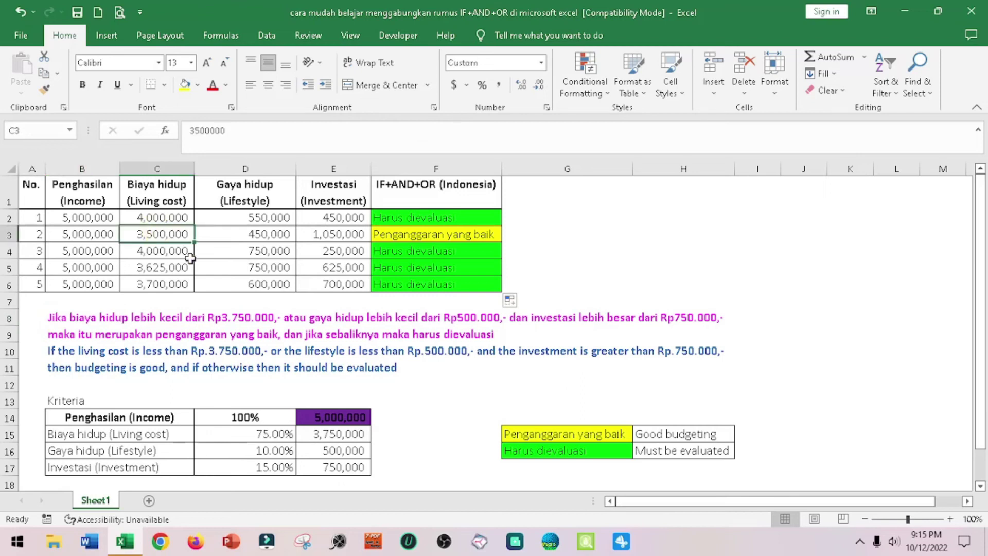
left_click(184, 84)
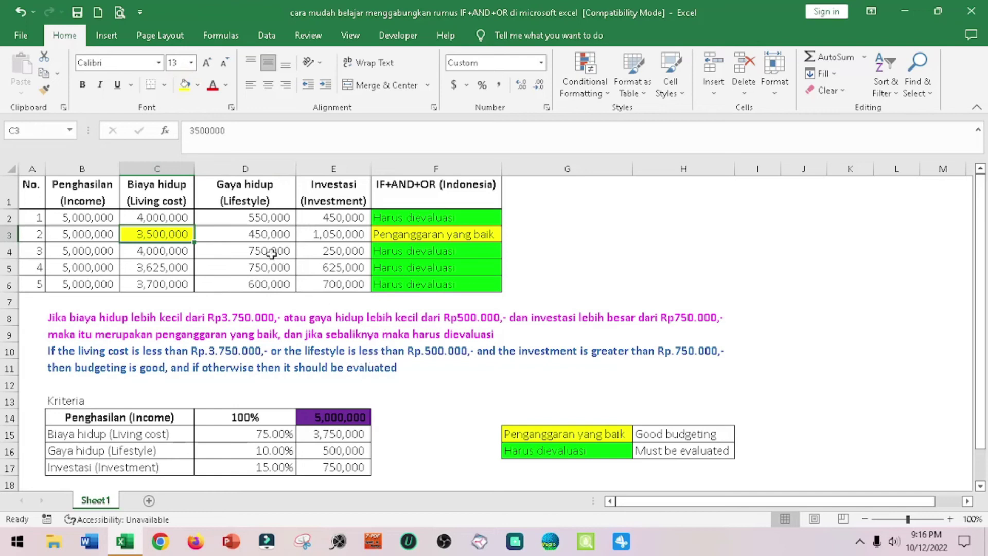
left_click(267, 234)
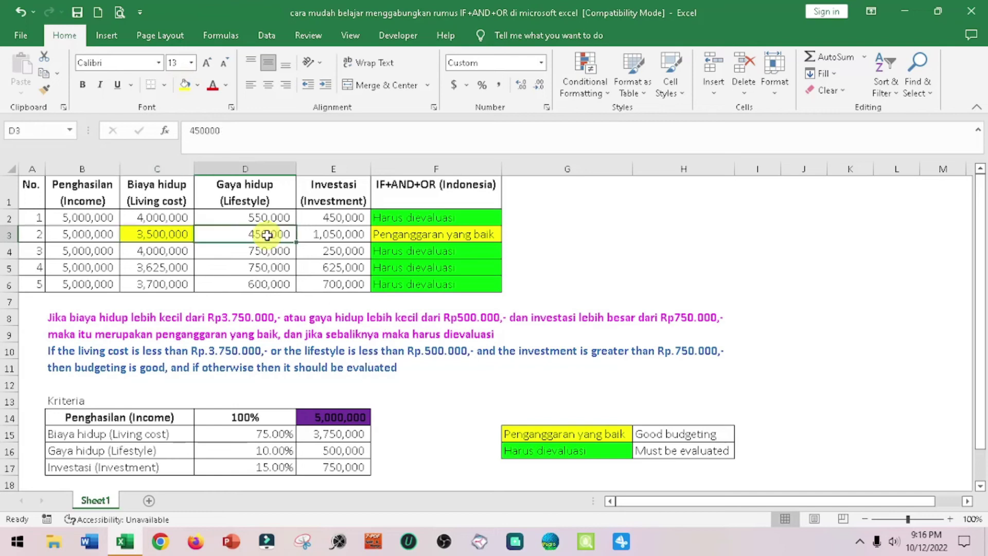
left_click(184, 84)
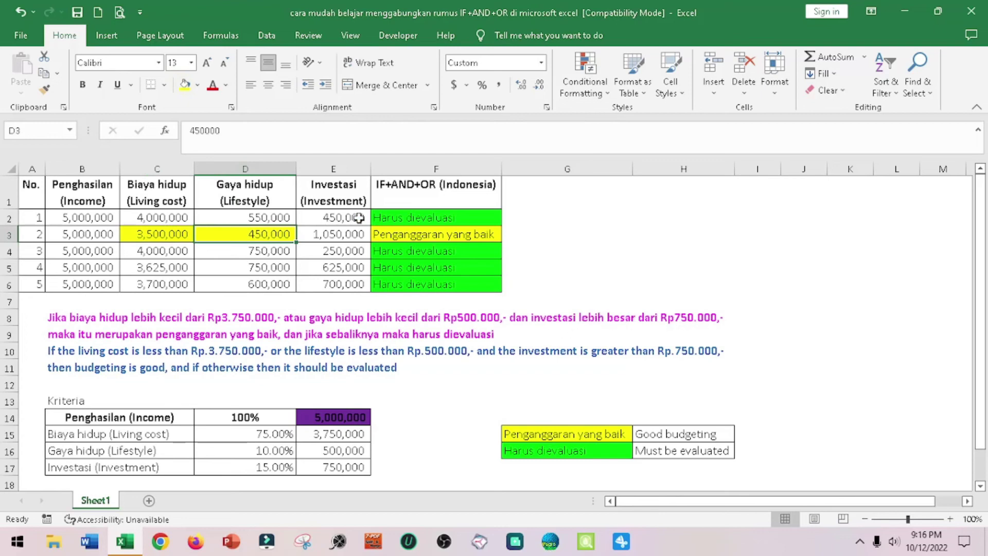
left_click(351, 237)
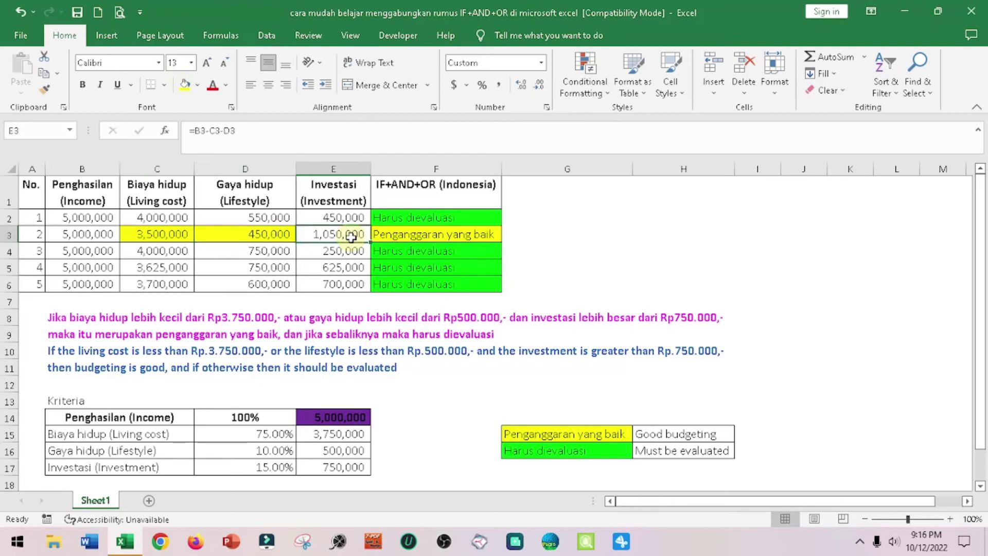
left_click(184, 84)
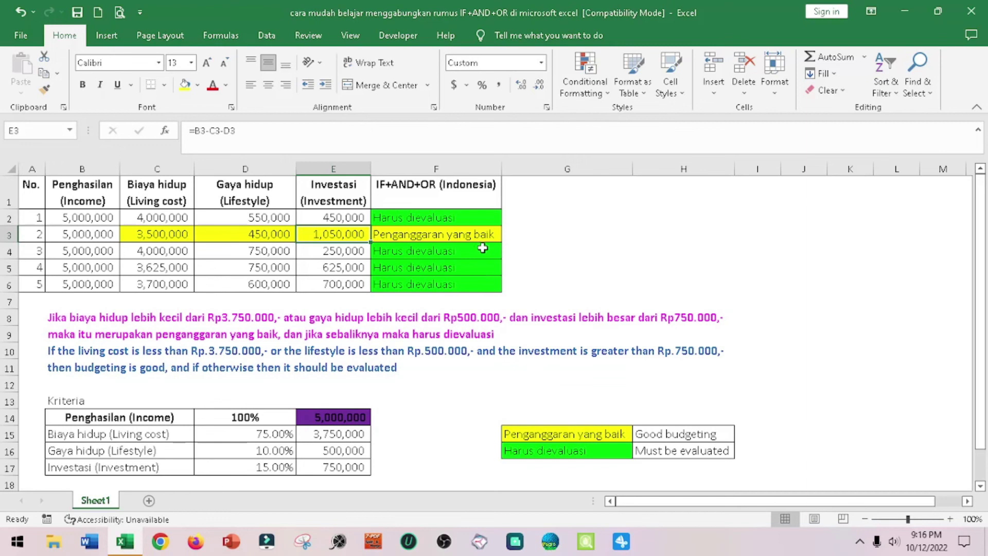
left_click(532, 240)
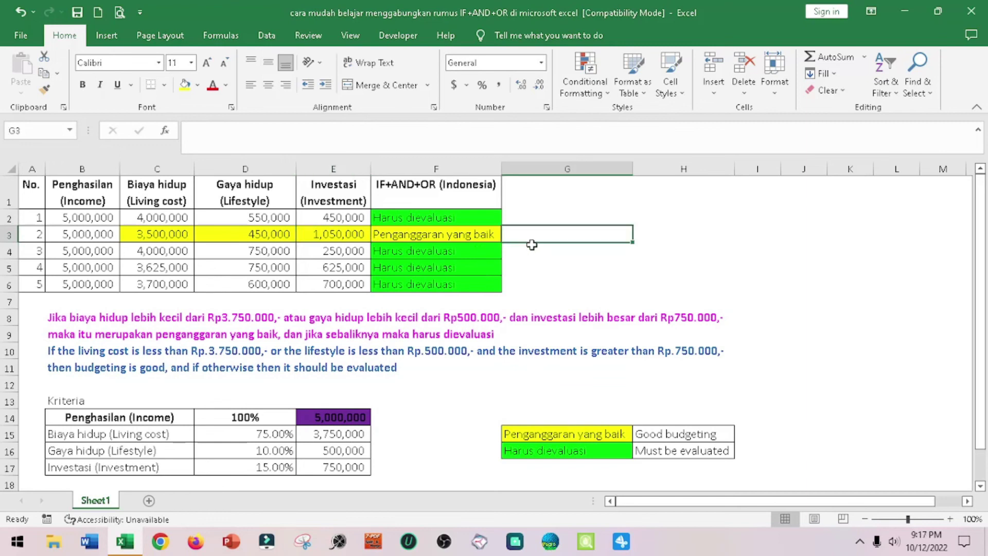